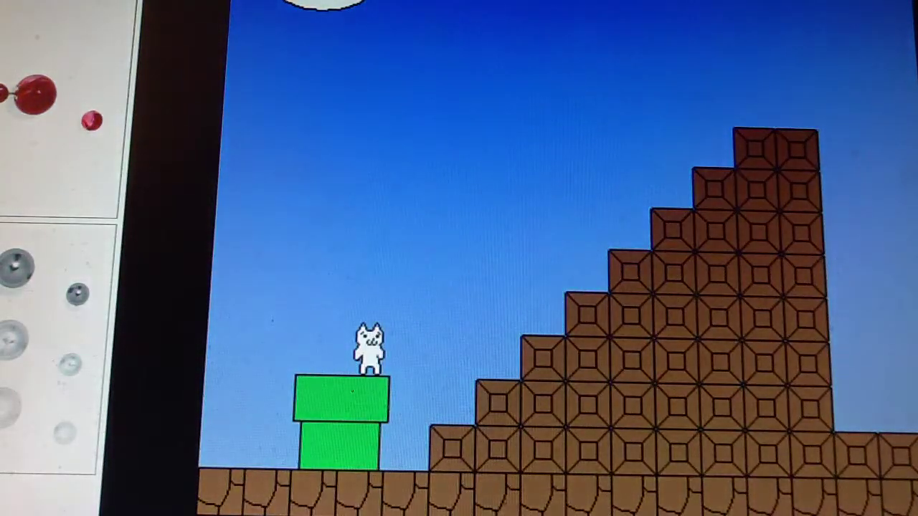
Step: Hop from the green pipe up the brick staircase and leap onto the flagpole
key(Up)
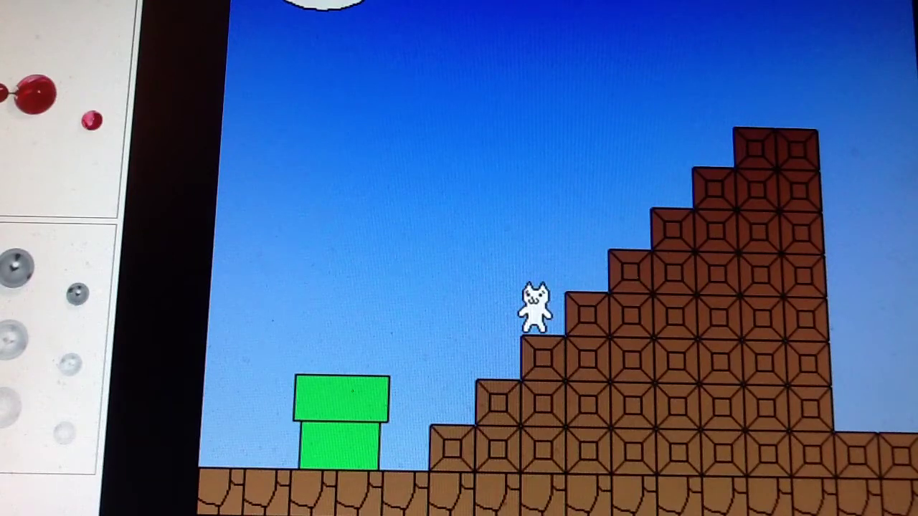
key(Up)
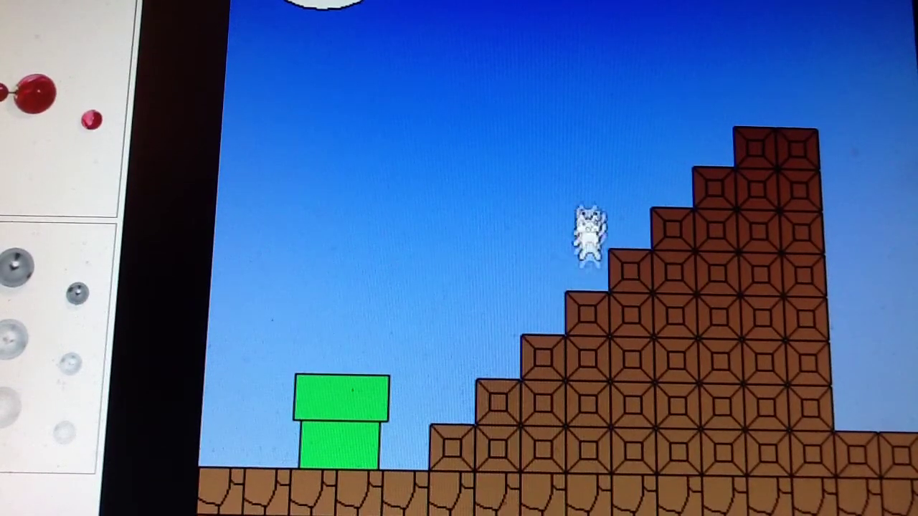
key(Right)
key(Up)
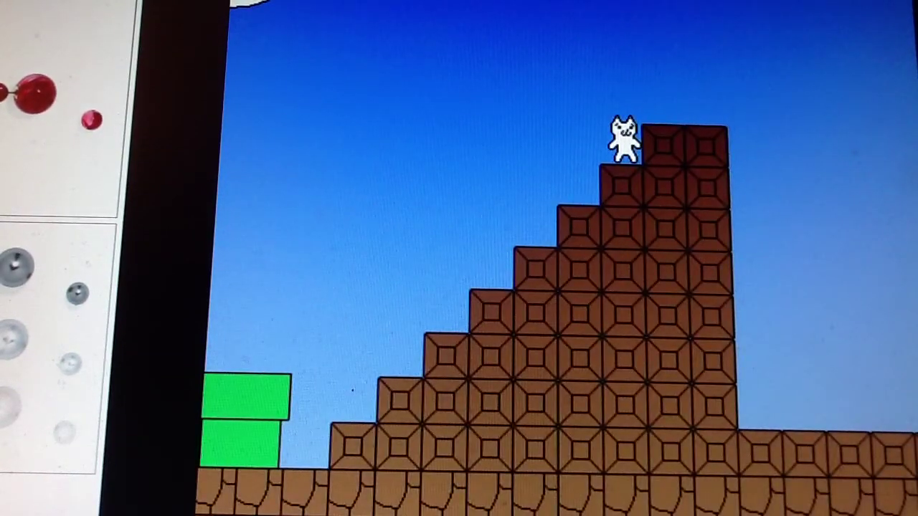
key(Up)
key(Right)
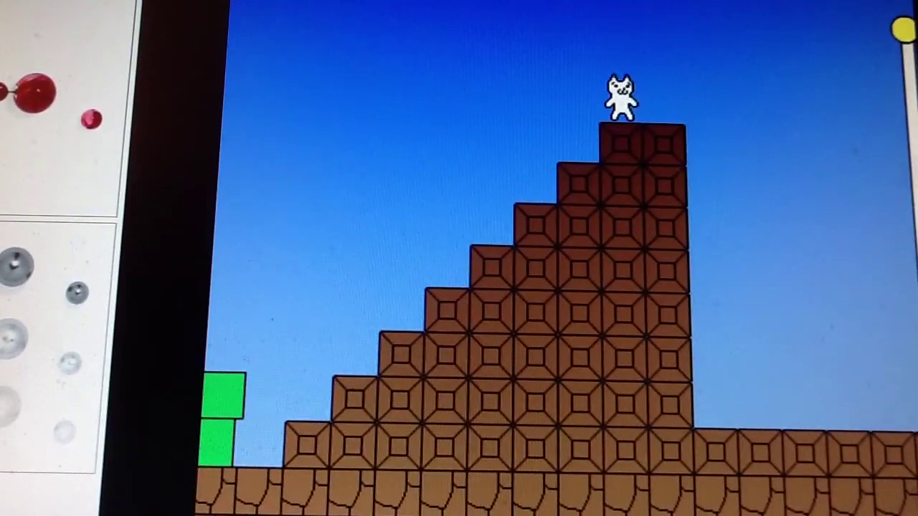
key(Right)
key(Up)
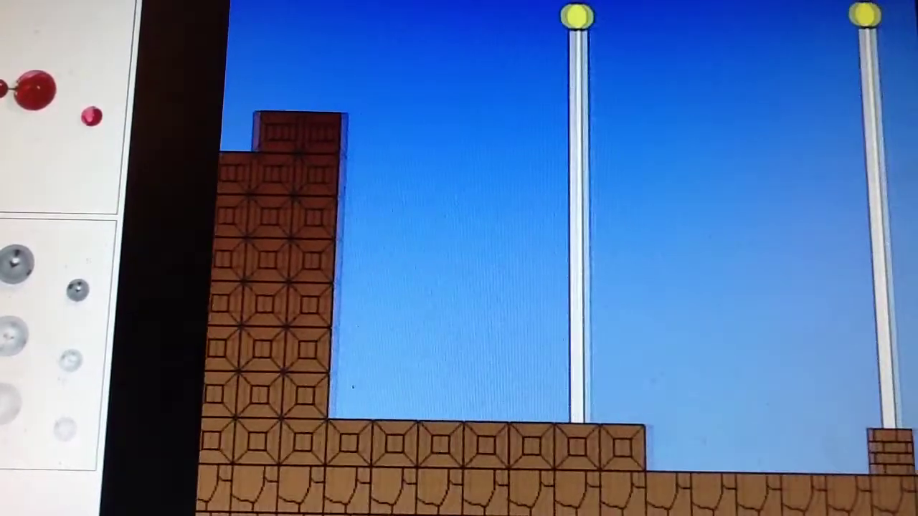
key(Right)
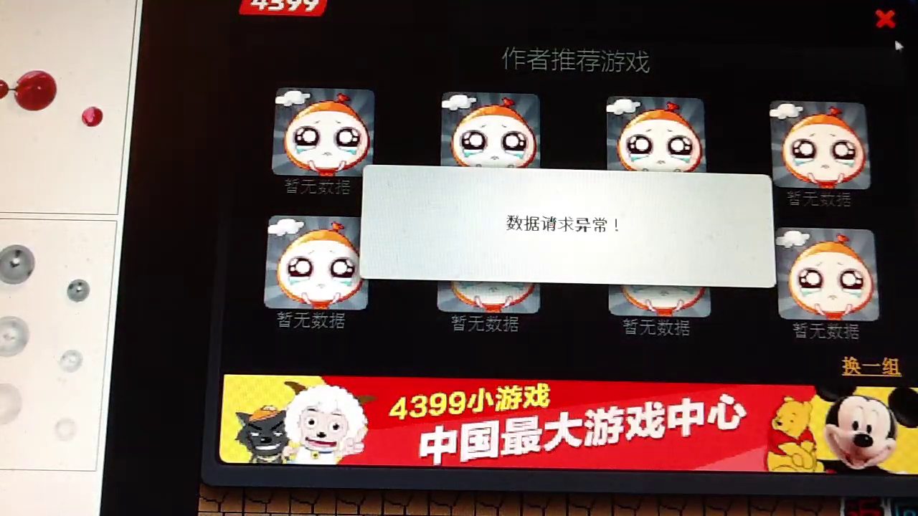
Step: Close the recommended-games overlay with its red X
click(886, 19)
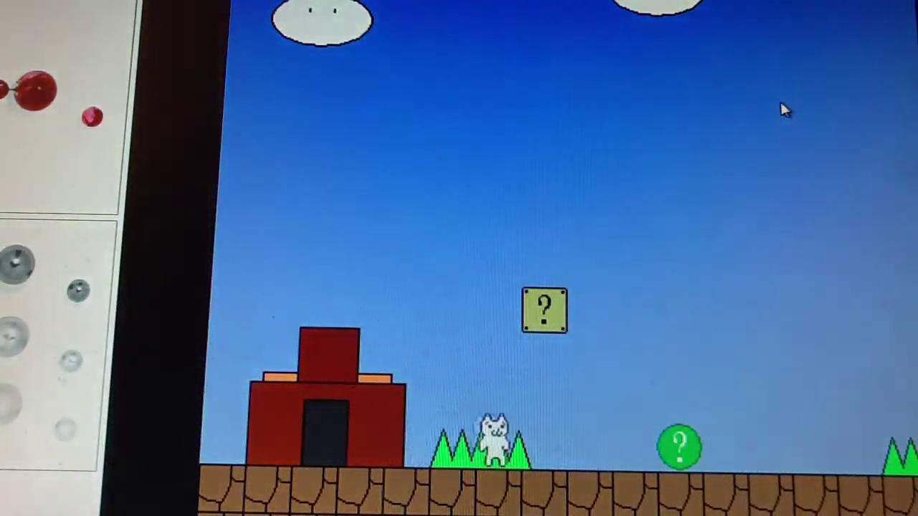
Step: Run past the question block, jump onto the brick block and over the gap
key(Right)
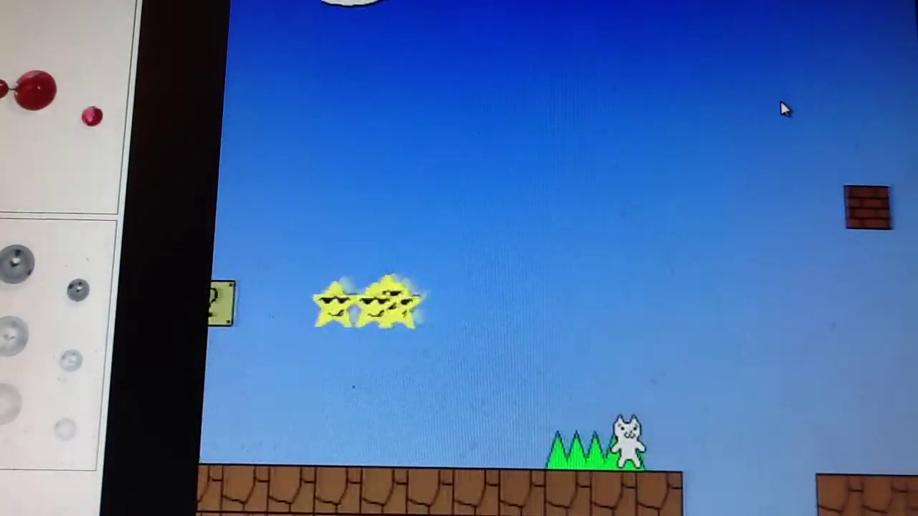
key(Up)
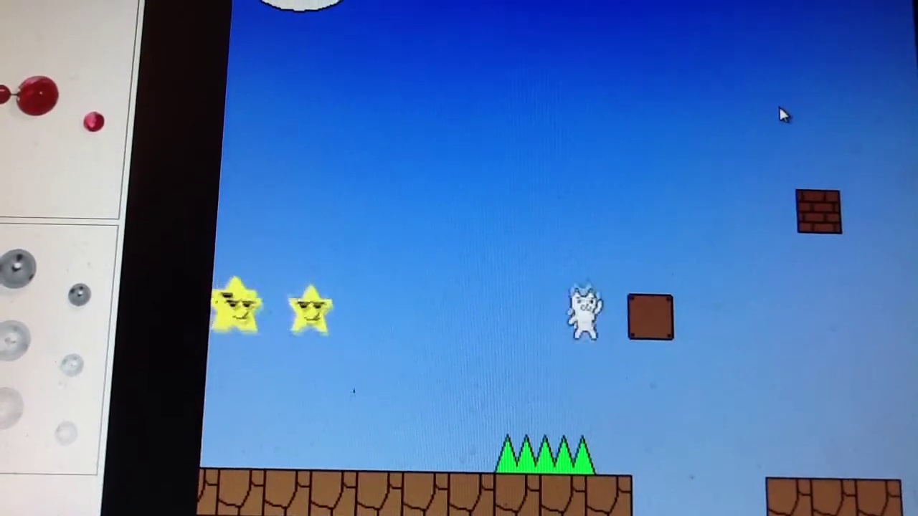
key(Up)
key(Right)
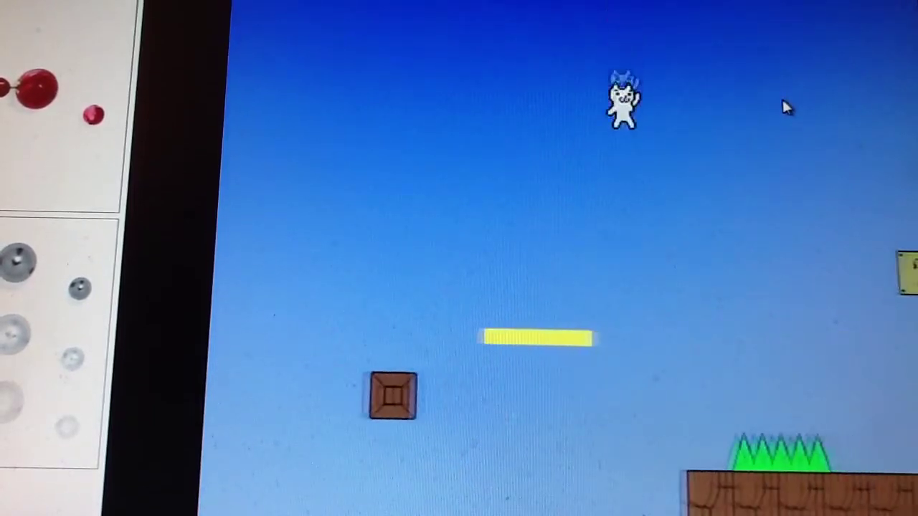
key(Right)
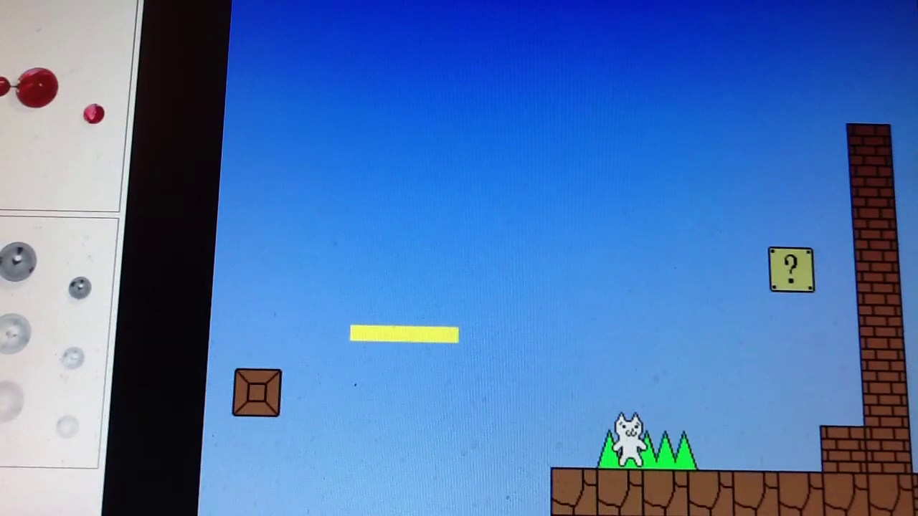
Step: Get past the spikes and brick pillar, then jump high toward the green pipe
key(Right)
key(Up)
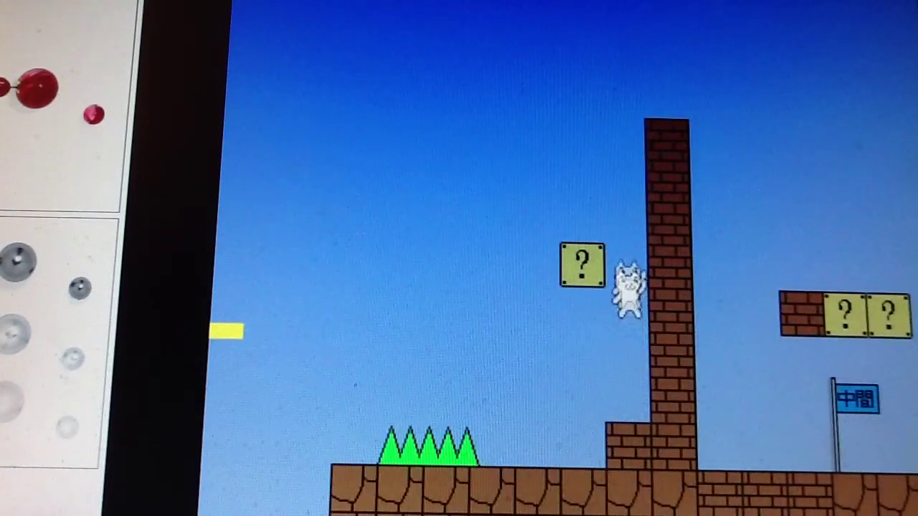
key(Up)
key(Right)
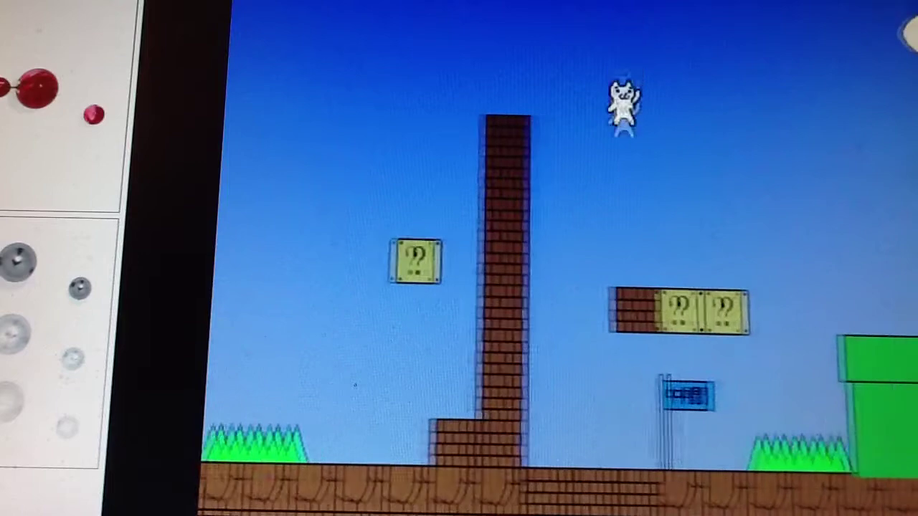
key(Right)
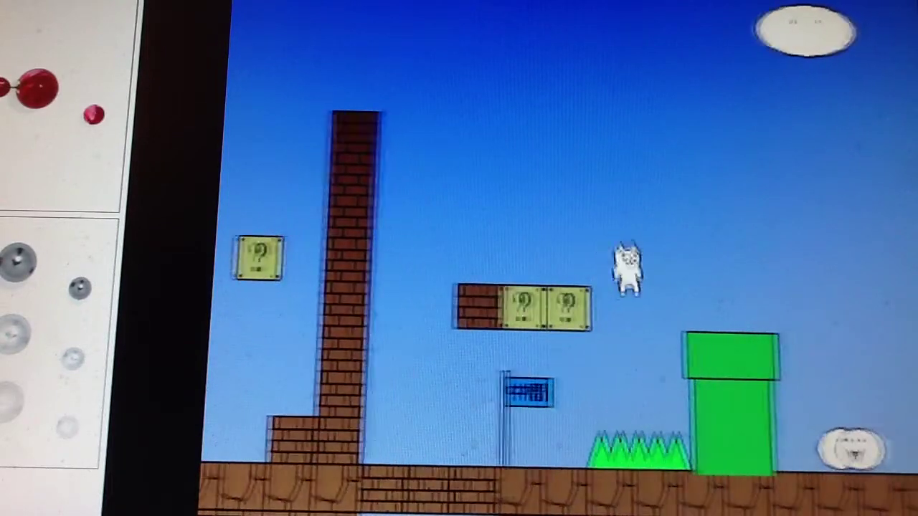
key(Up)
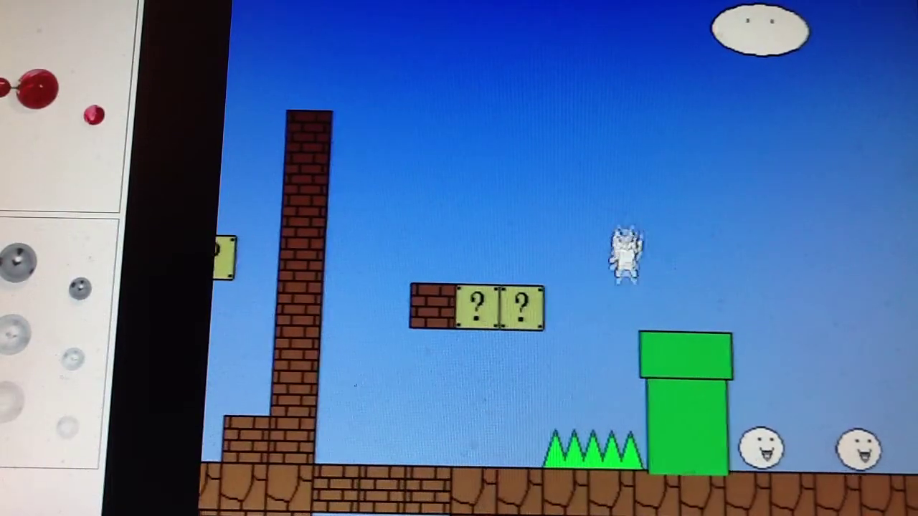
key(Right)
key(Right)
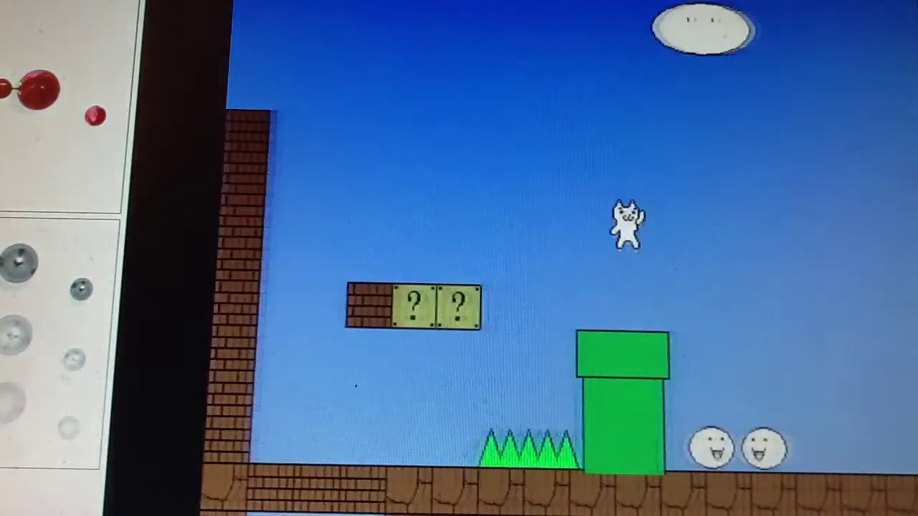
key(Right)
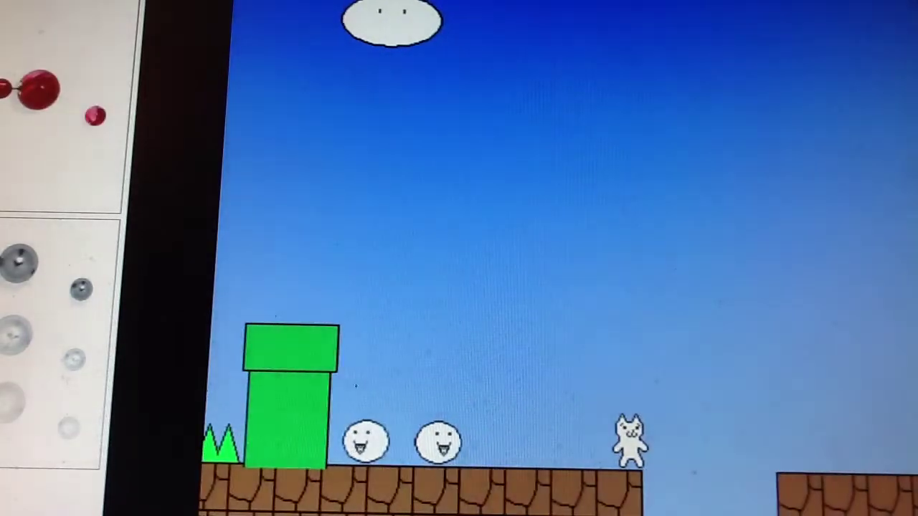
Step: From the checkpoint, jump onto the brown block and toward the brick staircase
key(Up)
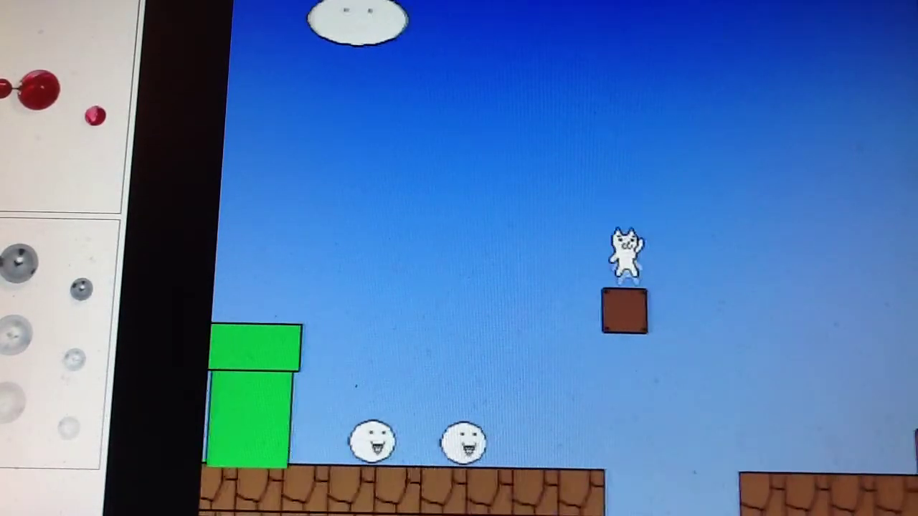
key(Right)
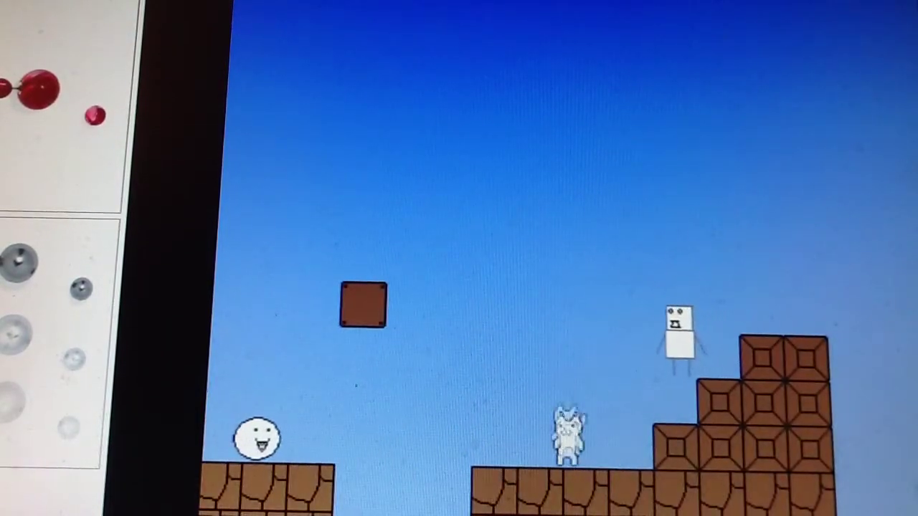
key(Up)
key(Right)
key(Right)
Step: Stomp the white enemy on the floating brick platform and jump toward the green-topped platform
key(Up)
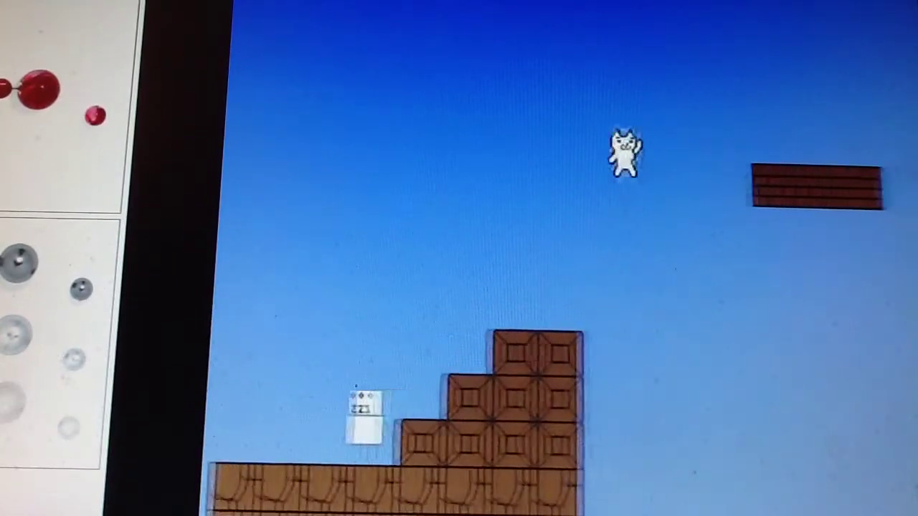
key(Up)
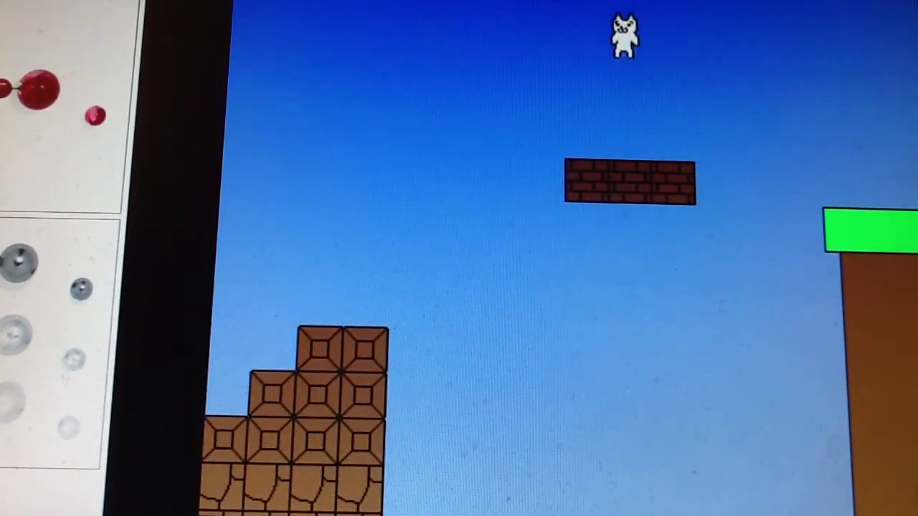
key(Right)
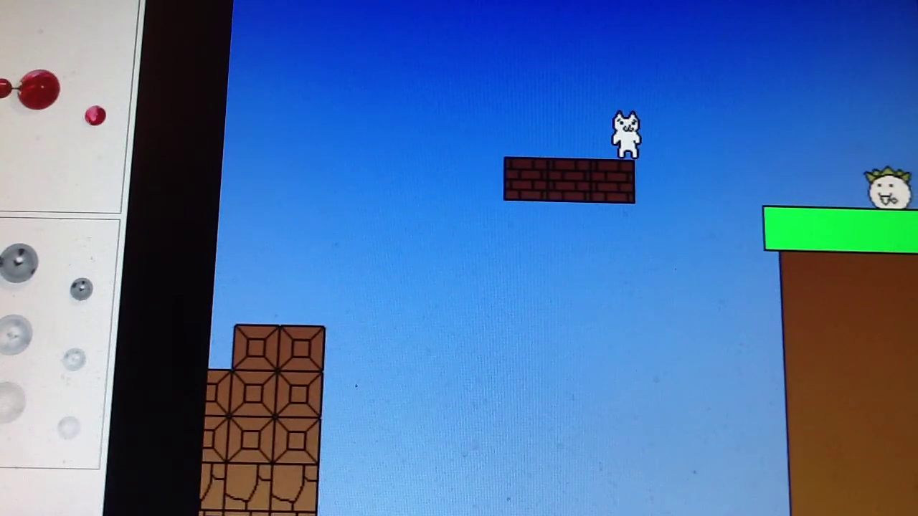
key(Right)
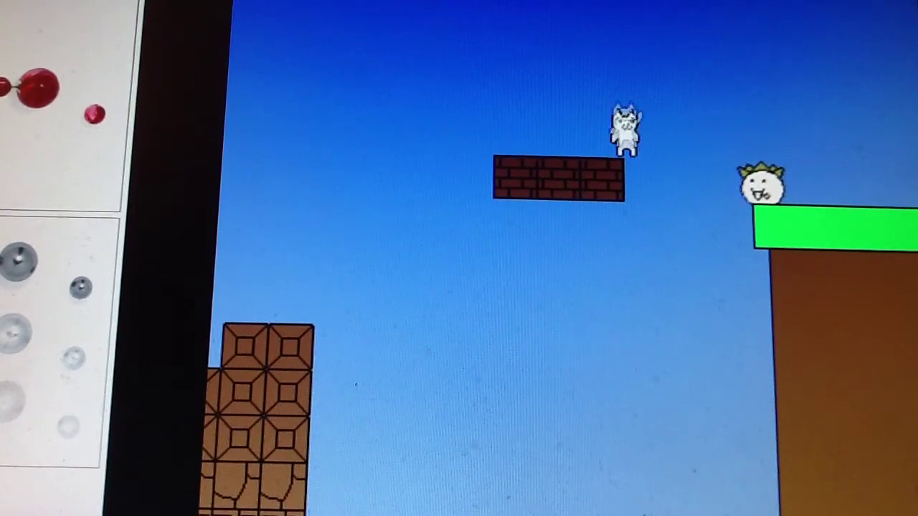
key(Up)
Step: Cross the green platforms and brick platform past the red coin block
key(Right)
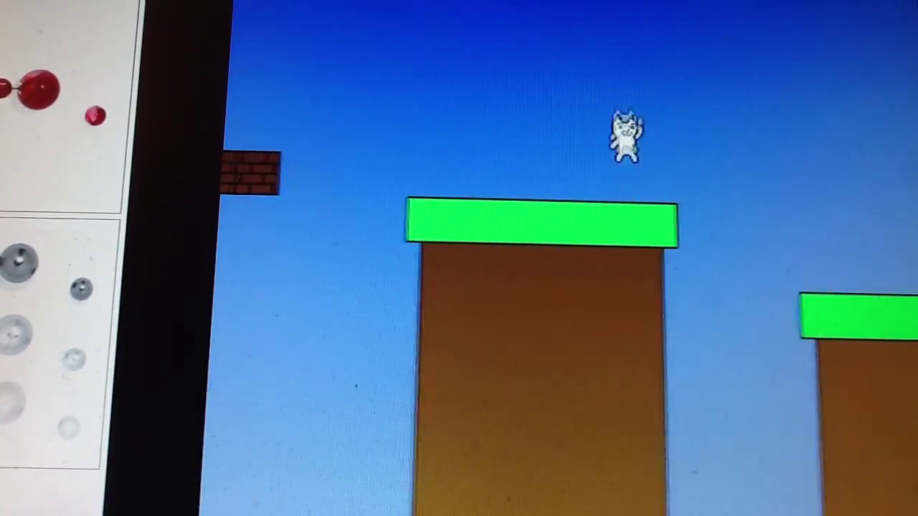
key(Up)
key(Right)
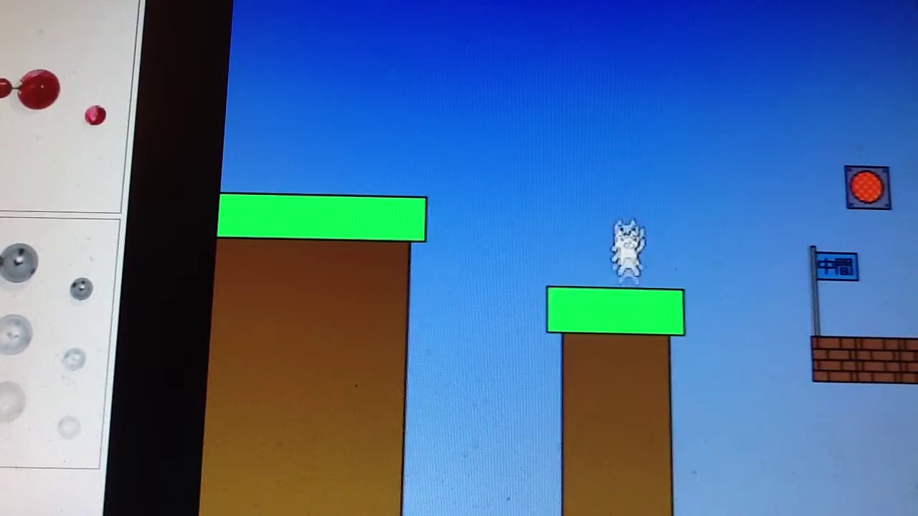
key(Up)
key(Right)
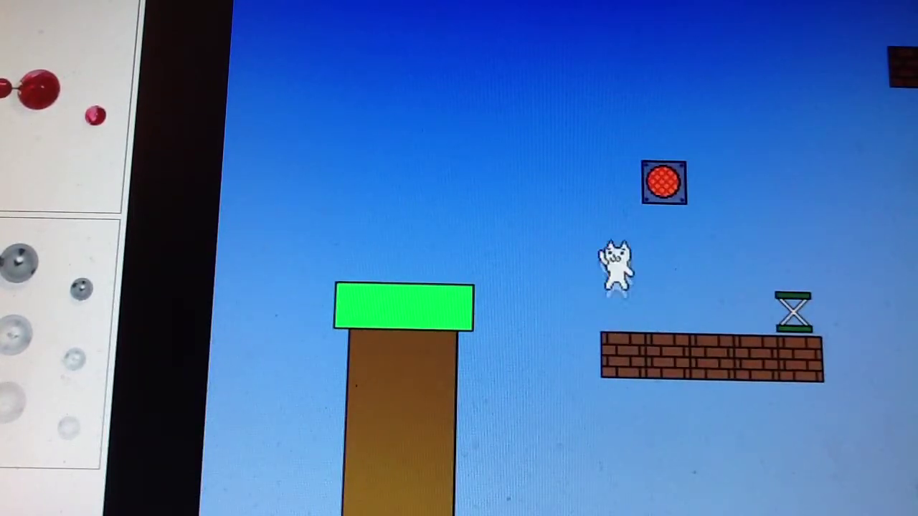
key(Up)
key(Right)
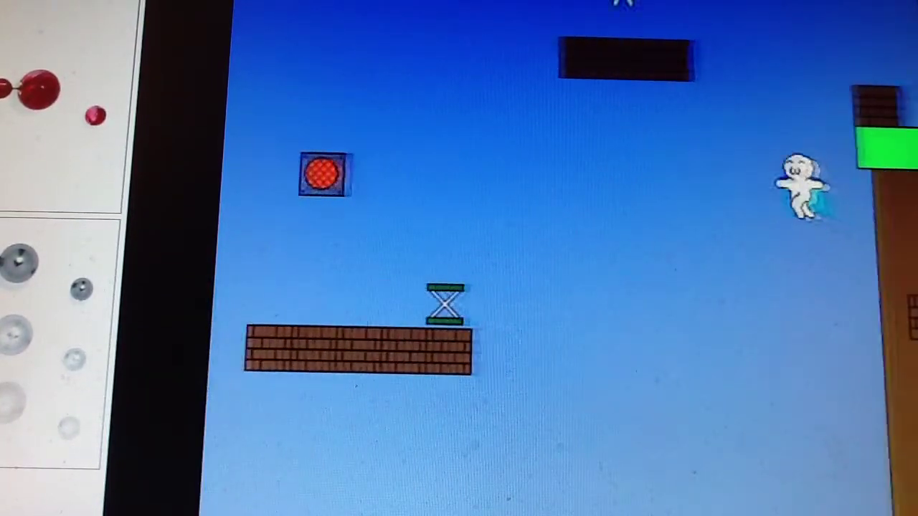
Step: Run into the tall tower onto its brick ledge, walk left and leap over the top
key(Right)
key(Up)
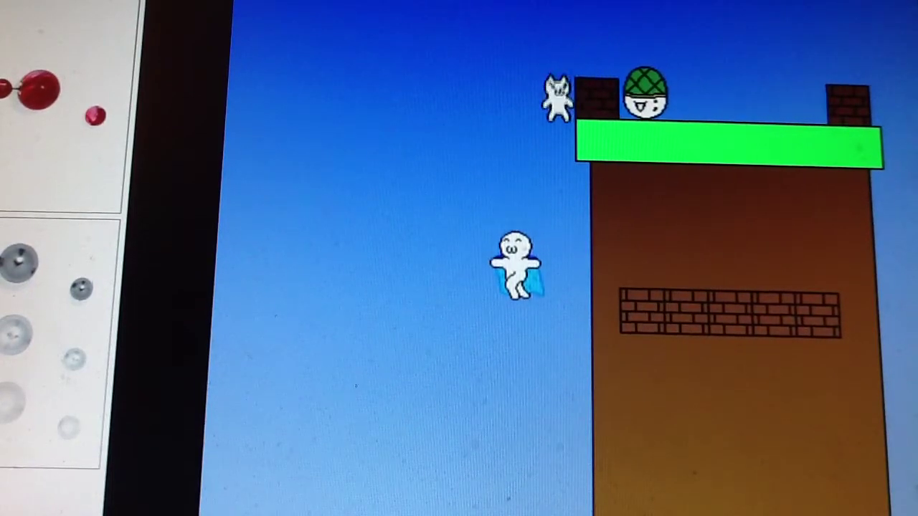
key(Right)
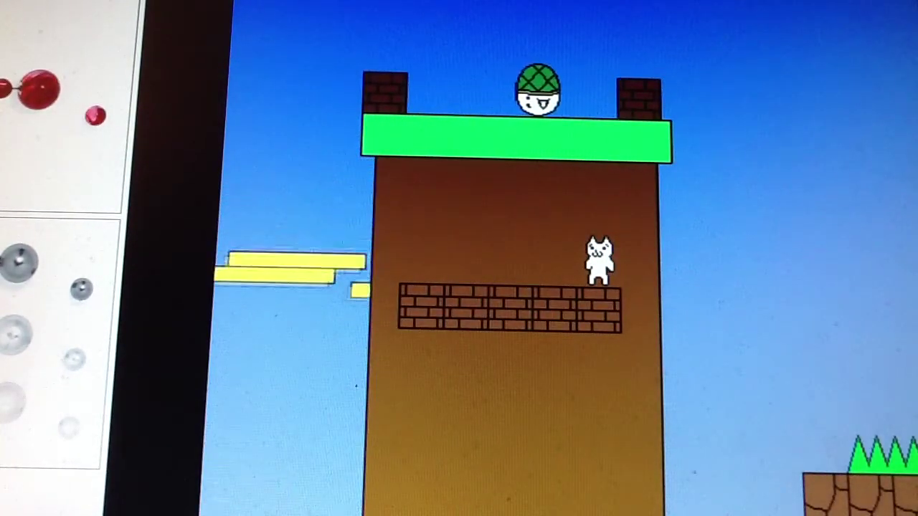
key(Left)
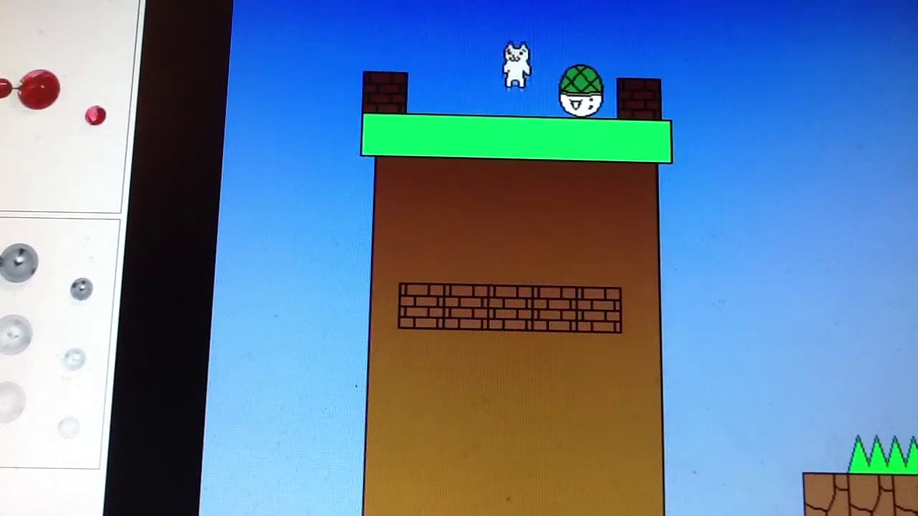
key(Up)
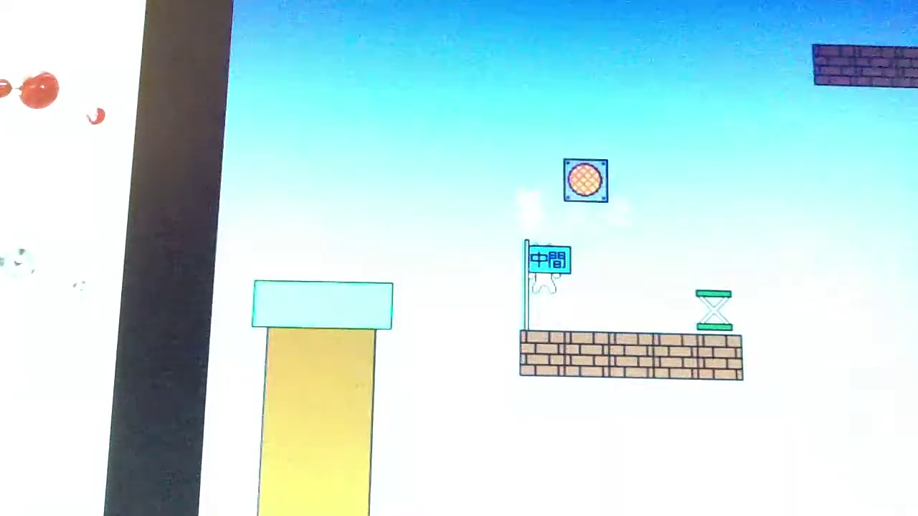
Step: Jump over the red block and run to the tower top beside the brick column
key(Up)
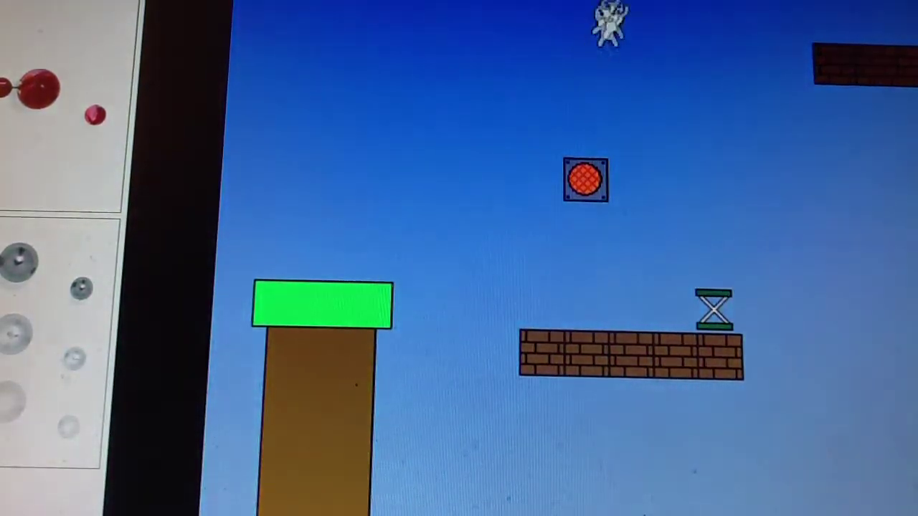
key(Right)
key(Up)
key(Right)
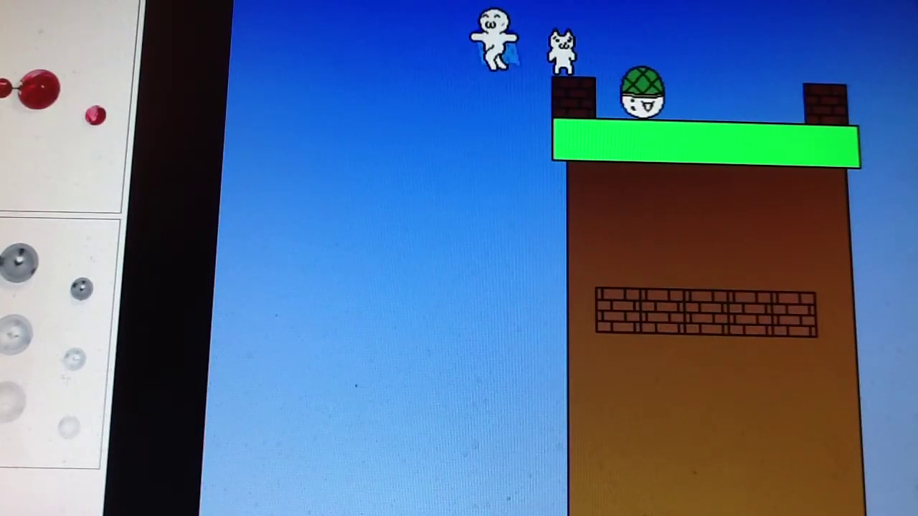
key(Left)
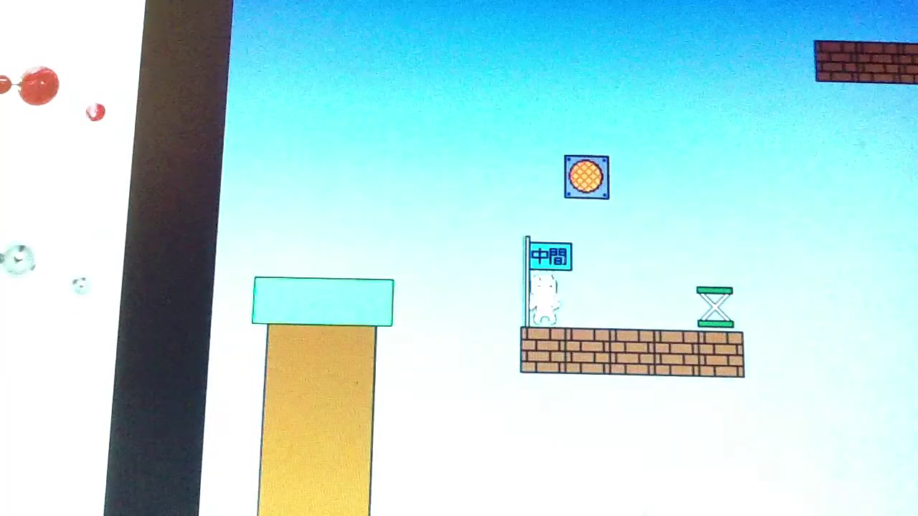
Step: Retry the run, drop onto the tower's brick ledge, walk right and jump
key(Up)
key(Right)
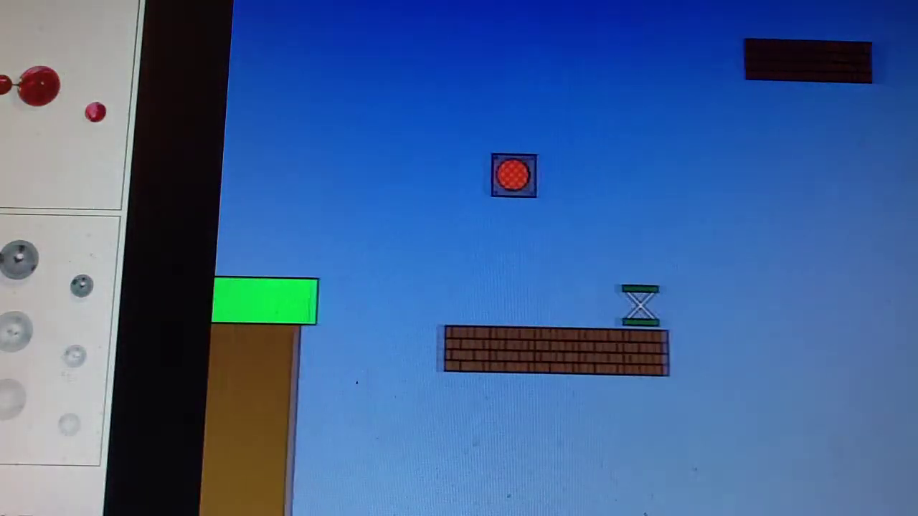
key(Up)
key(Right)
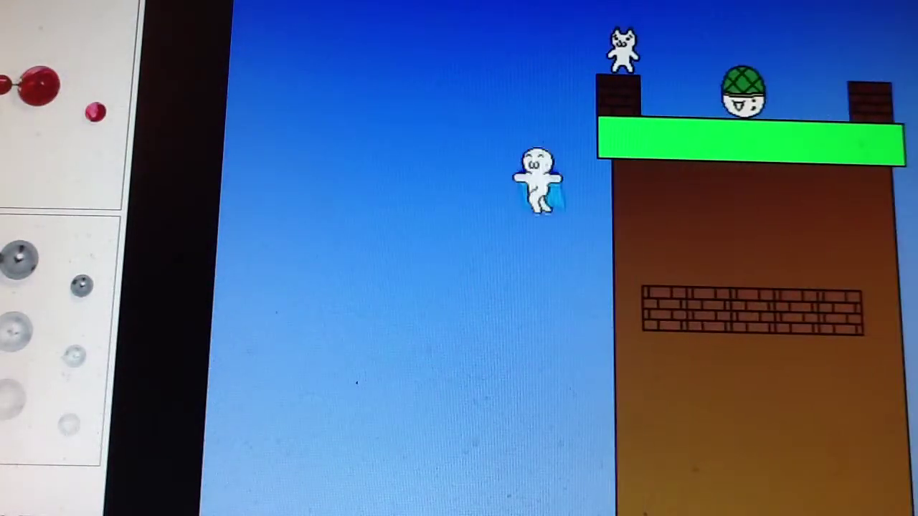
key(Right)
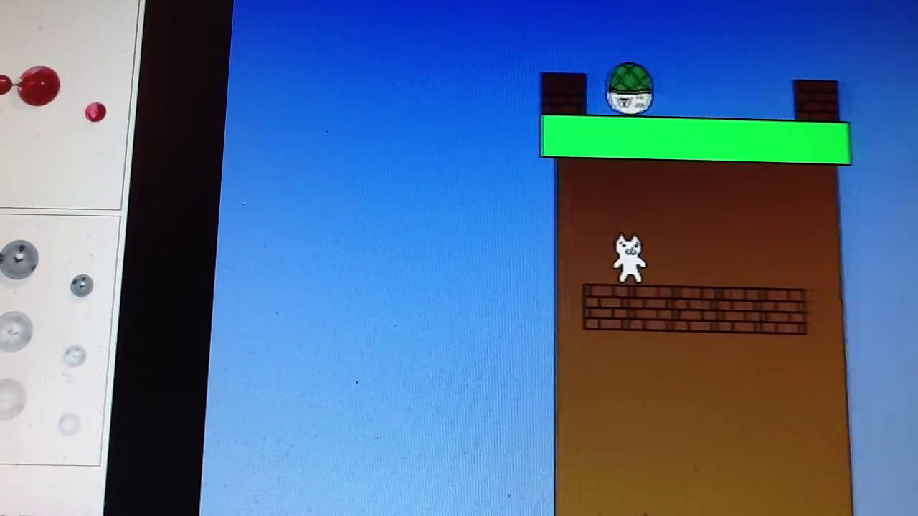
key(Right)
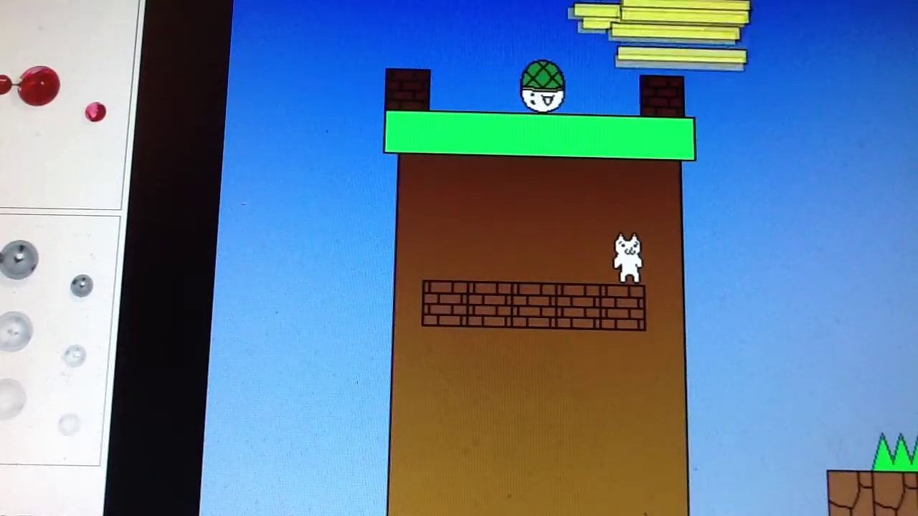
key(Up)
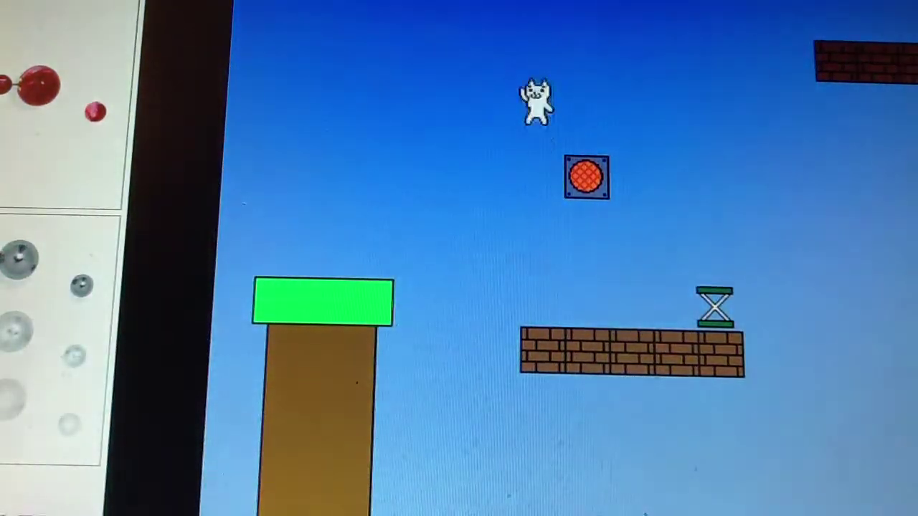
Step: Make two runs from the checkpoint to the tower, jumping from its brick ledge
key(Right)
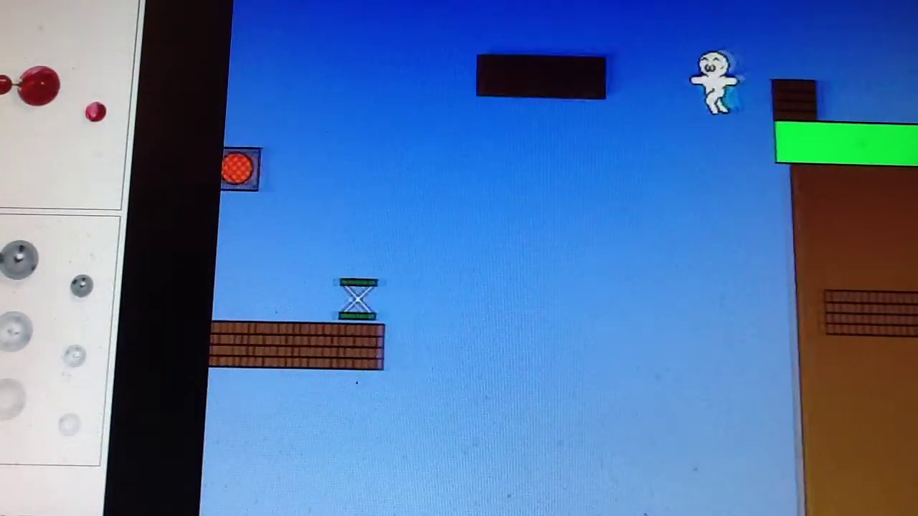
key(Right)
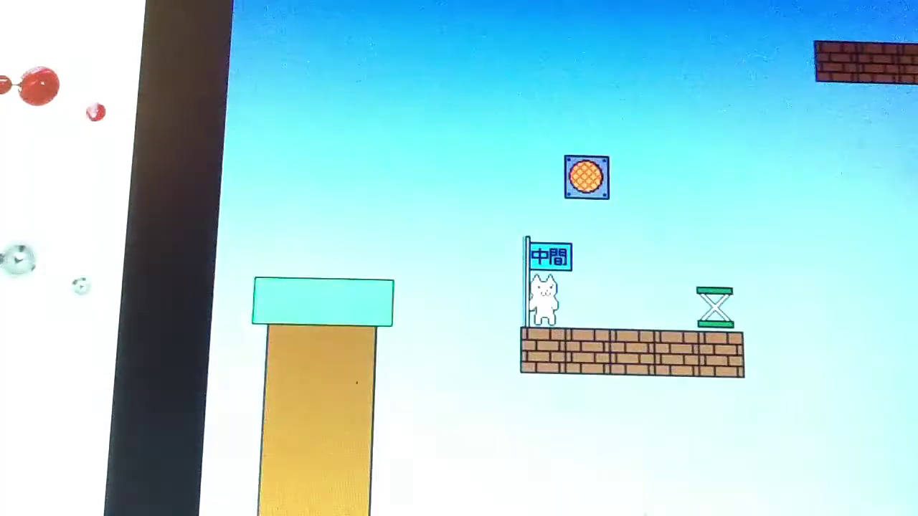
key(Up)
key(Right)
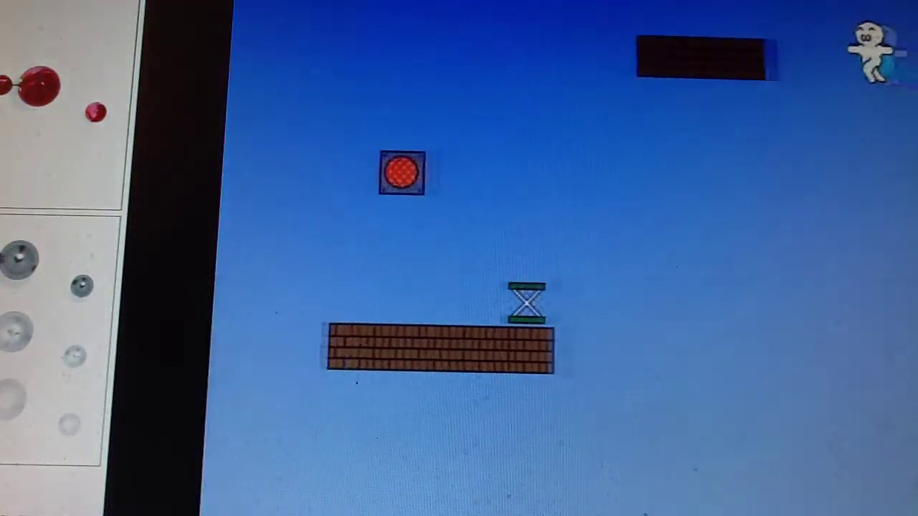
key(Up)
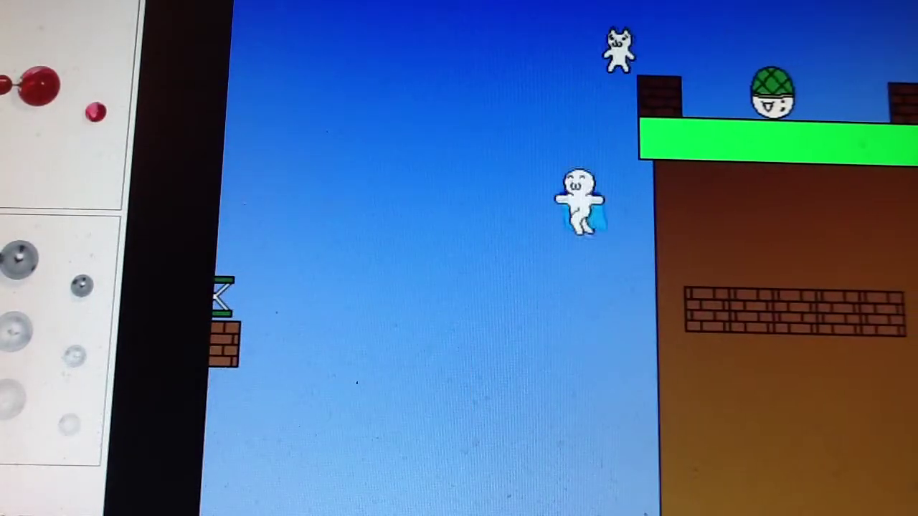
key(Right)
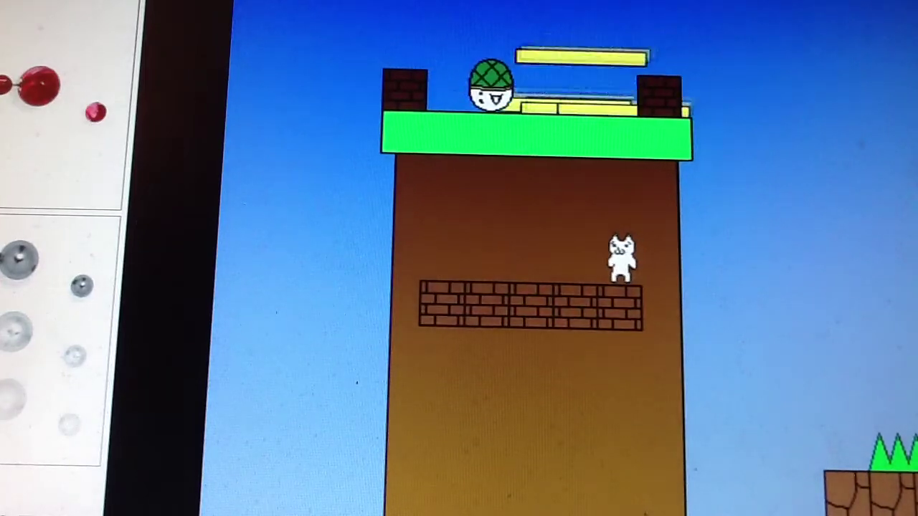
key(Up)
key(Up)
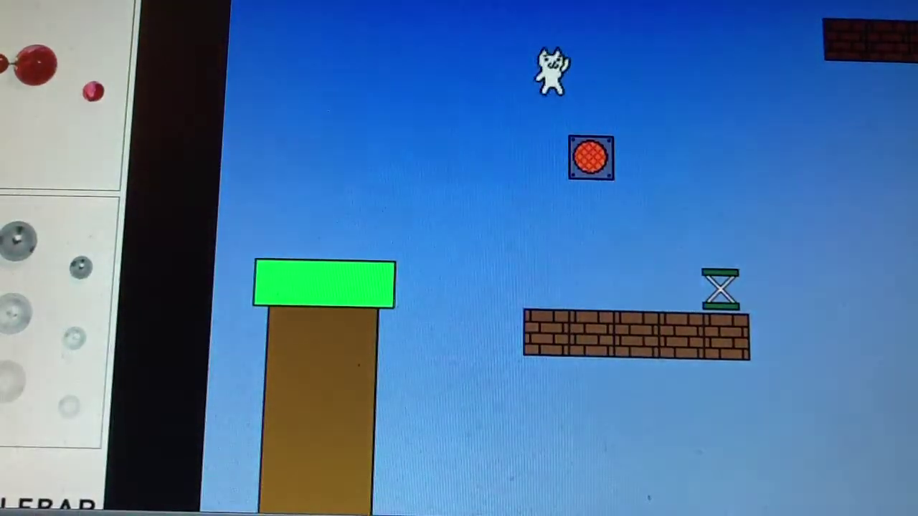
Step: Respawn and run right, jumping toward the tower
key(Right)
key(Up)
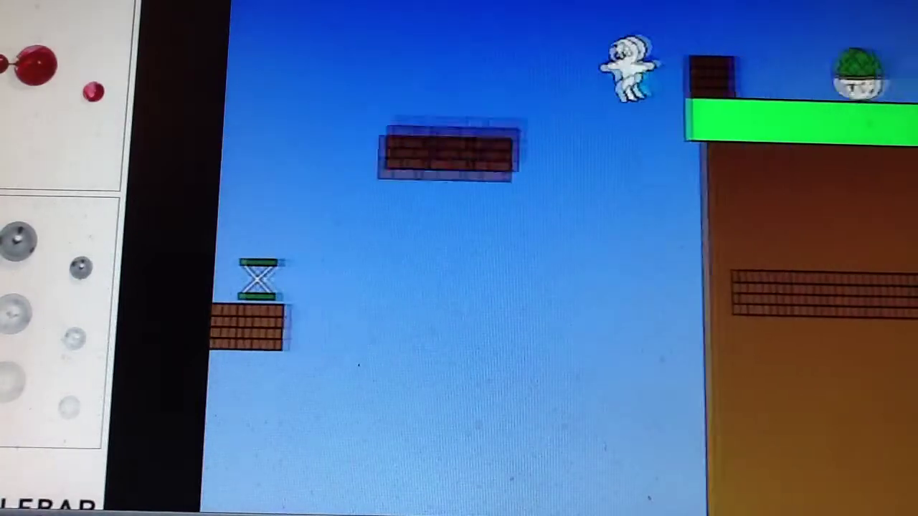
key(Right)
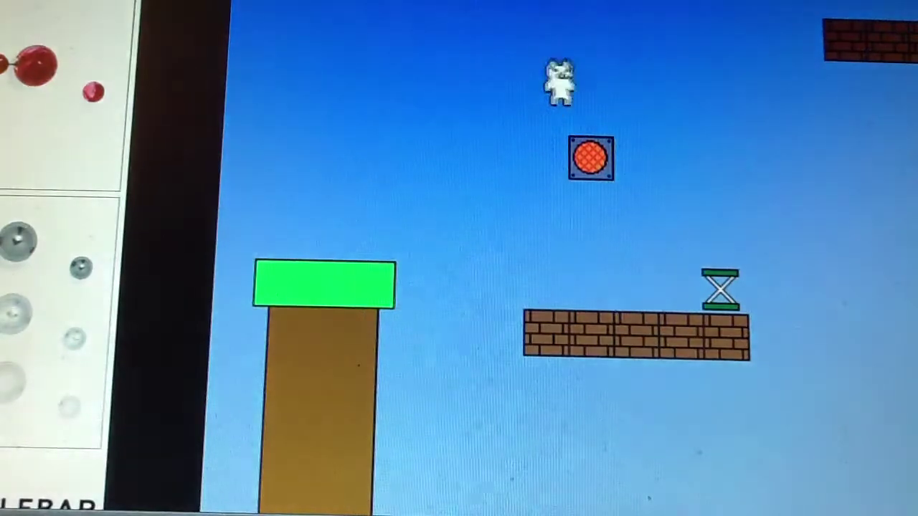
Step: Drop onto the tower's brick ledge, walk left and jump up through the green platform over the top
key(Right)
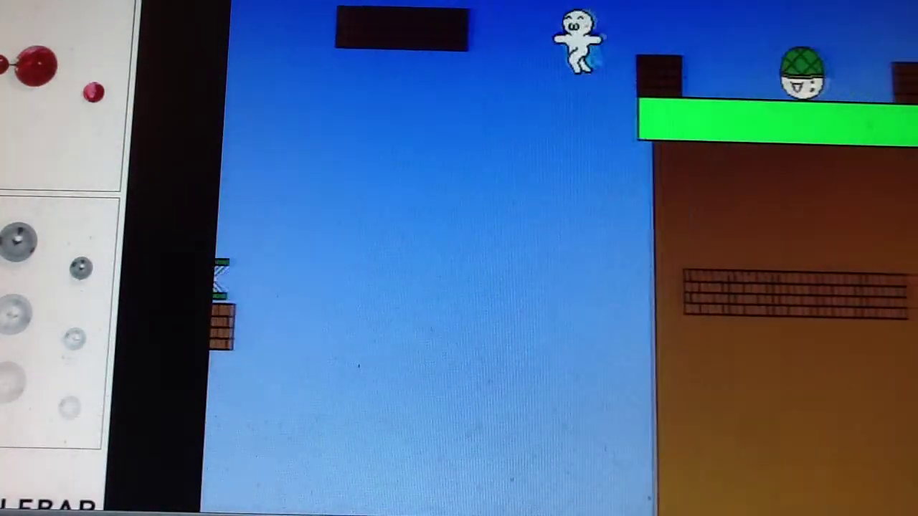
key(Left)
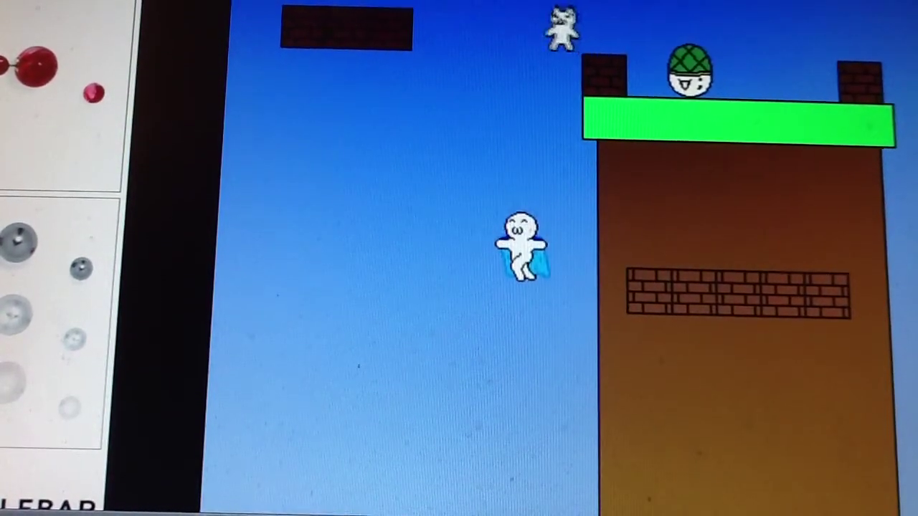
key(Right)
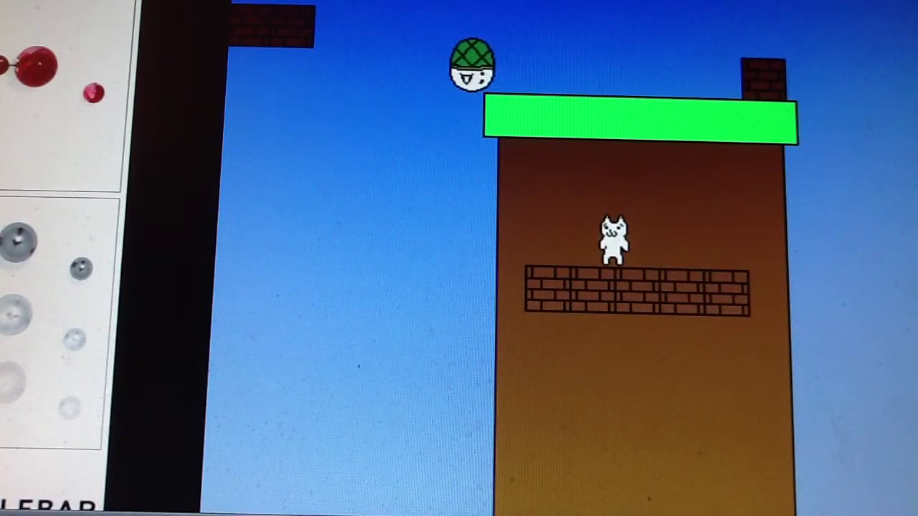
key(Left)
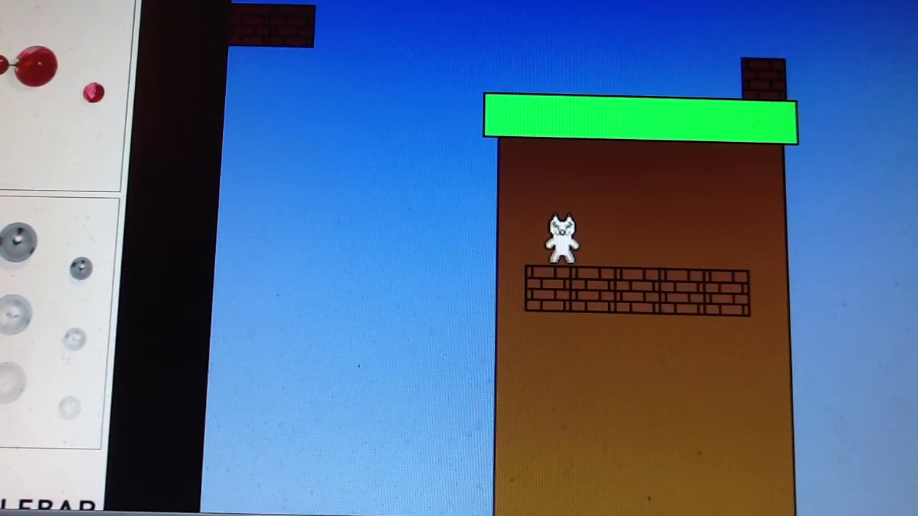
key(Up)
key(Right)
key(Up)
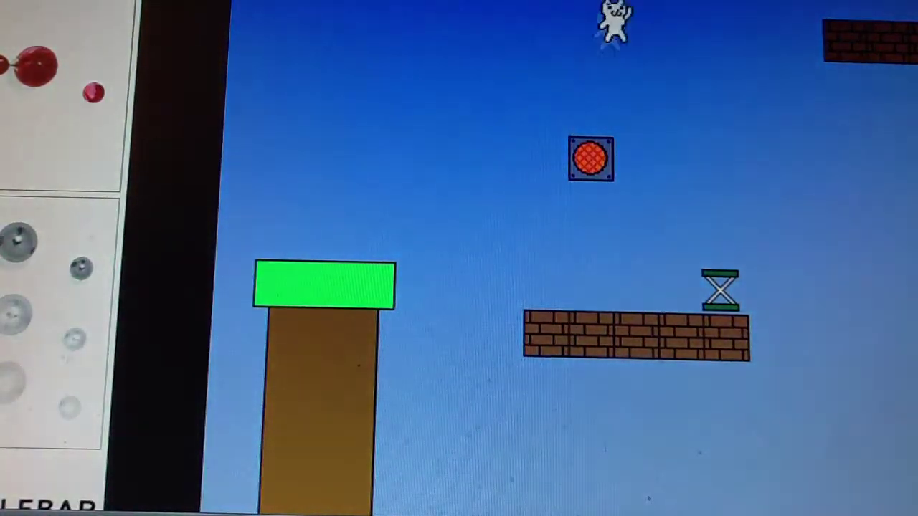
Step: Make two respawned runs past the red block toward the tower wall
key(Right)
key(Up)
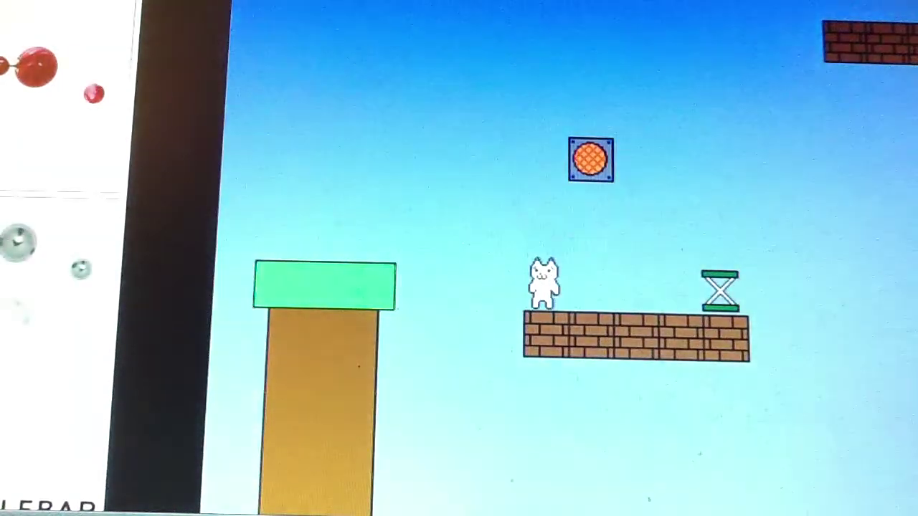
key(Up)
key(Right)
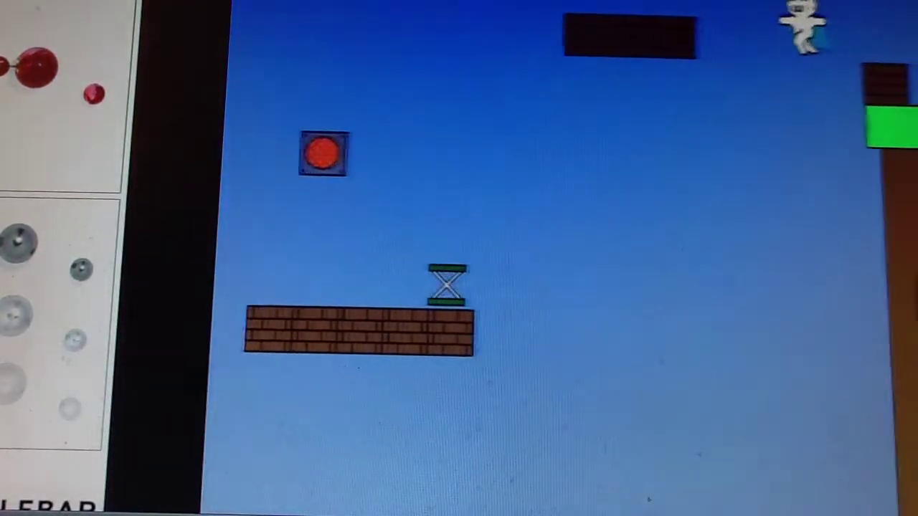
key(Up)
key(Right)
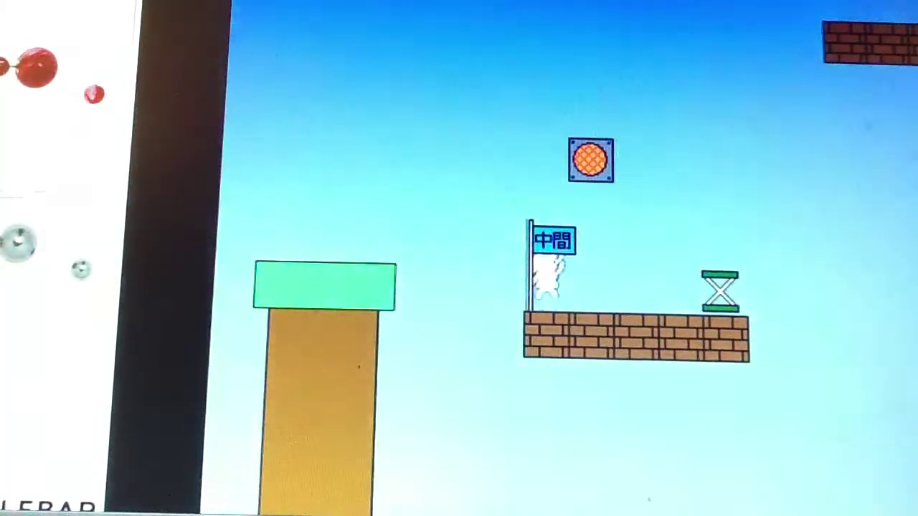
Step: Jump the red block and gap, drop onto the tower's brick row and jump off
key(Up)
key(Right)
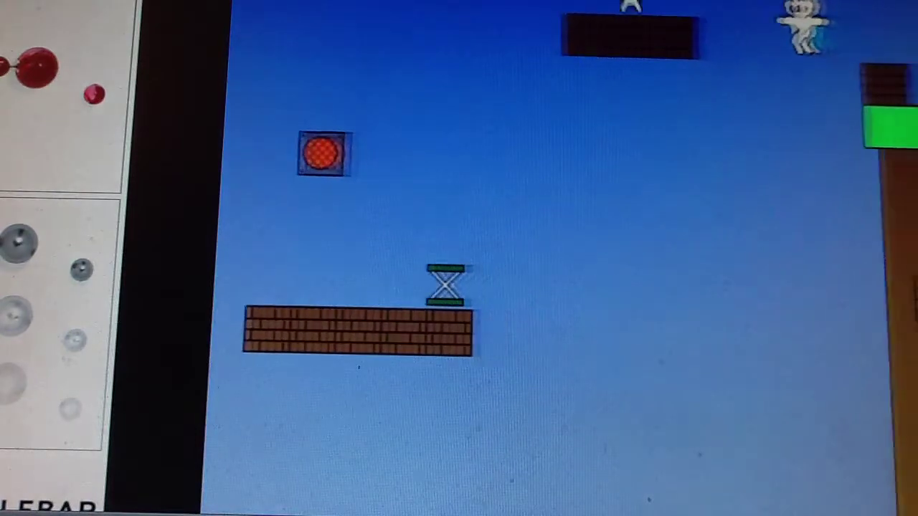
key(Up)
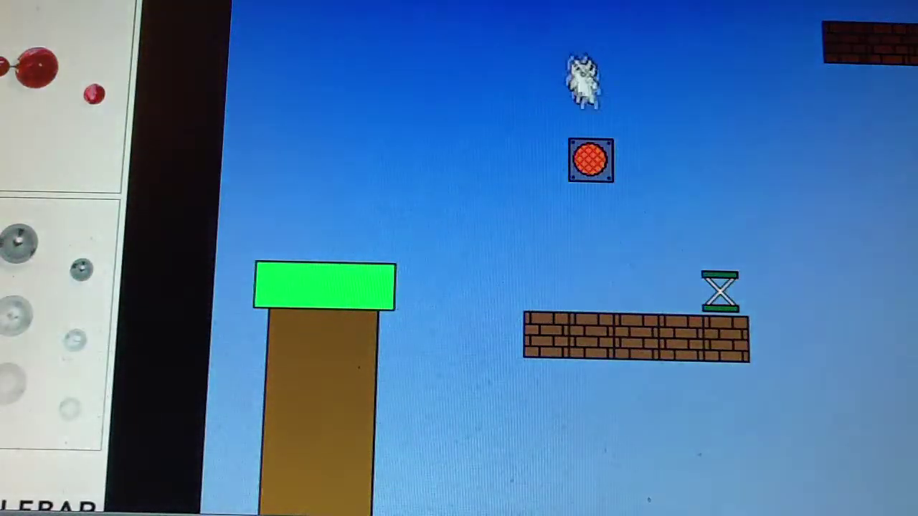
key(Right)
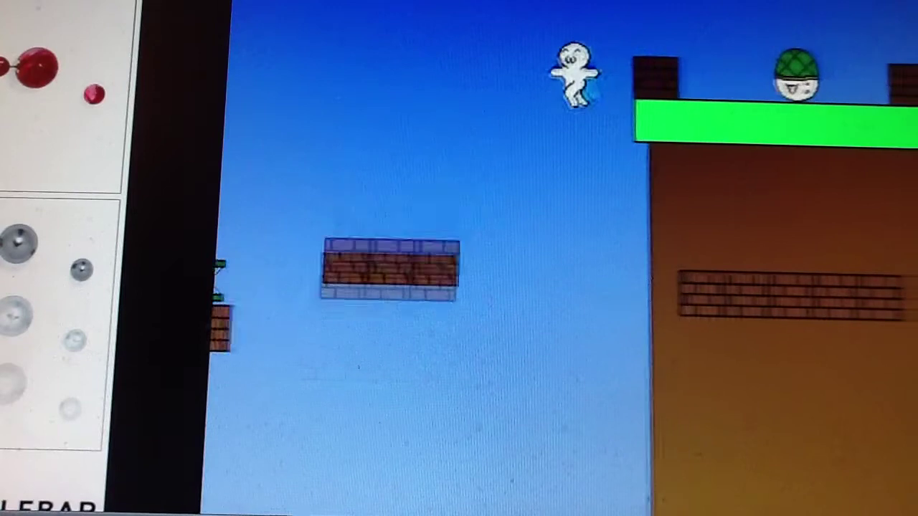
key(Right)
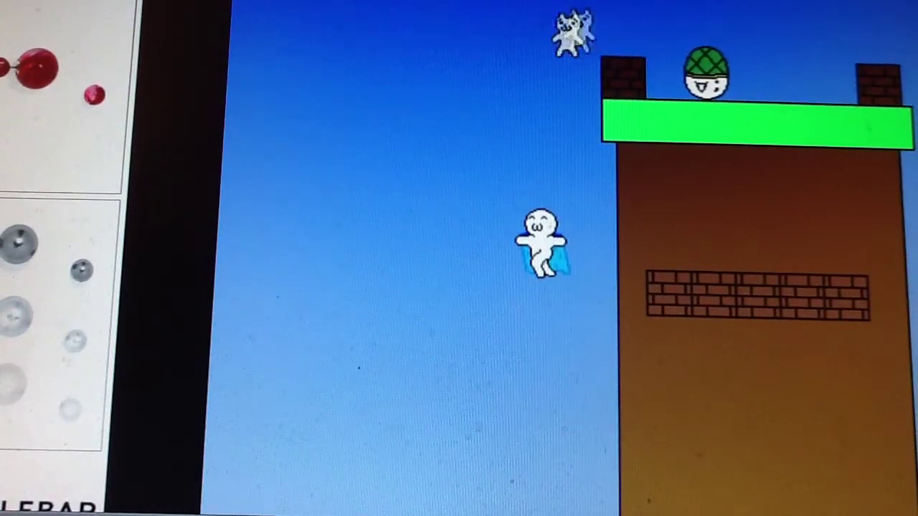
key(Right)
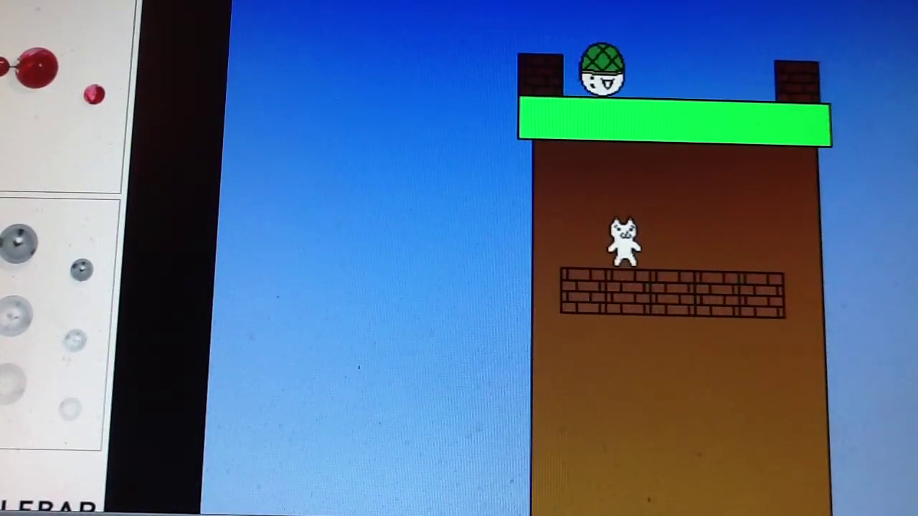
key(Right)
key(Up)
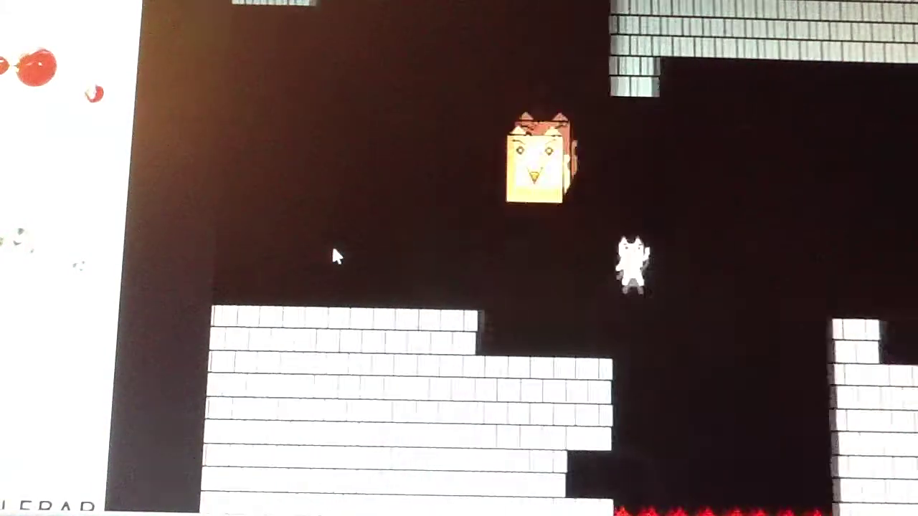
Step: Jump past the fire bars and OFF switch, hit the coin block, and reach the white brick platform
key(Up)
key(Right)
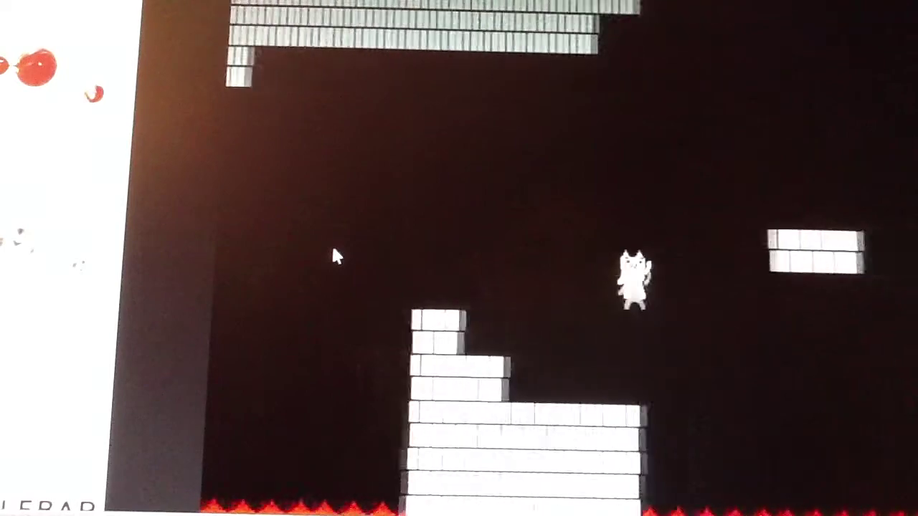
key(Up)
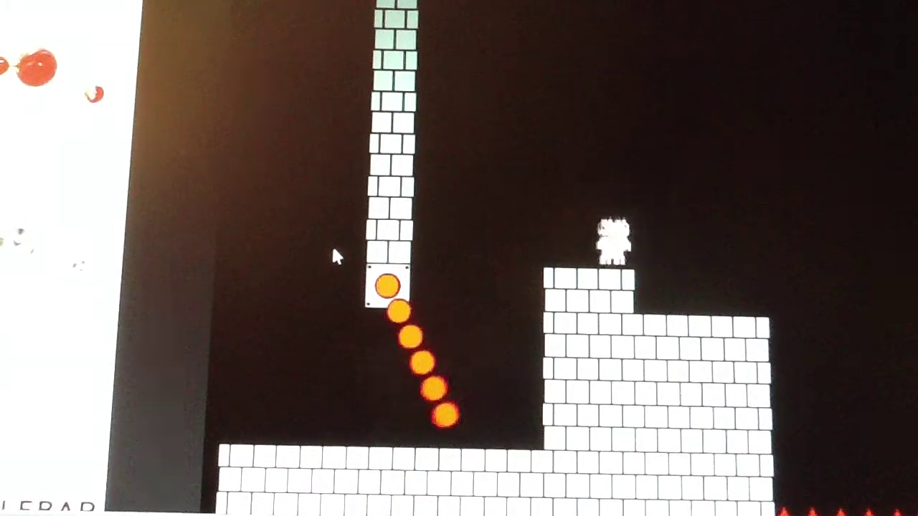
key(Left)
key(Up)
key(Up)
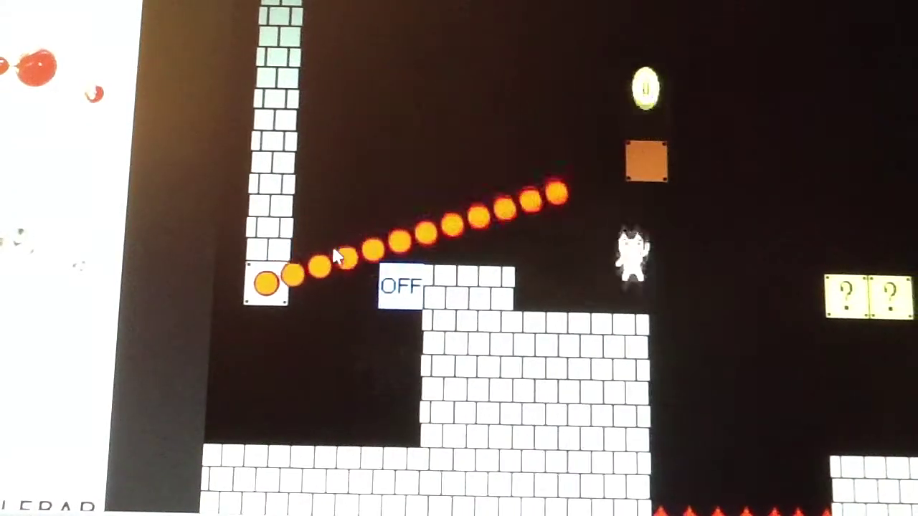
key(Up)
key(Up)
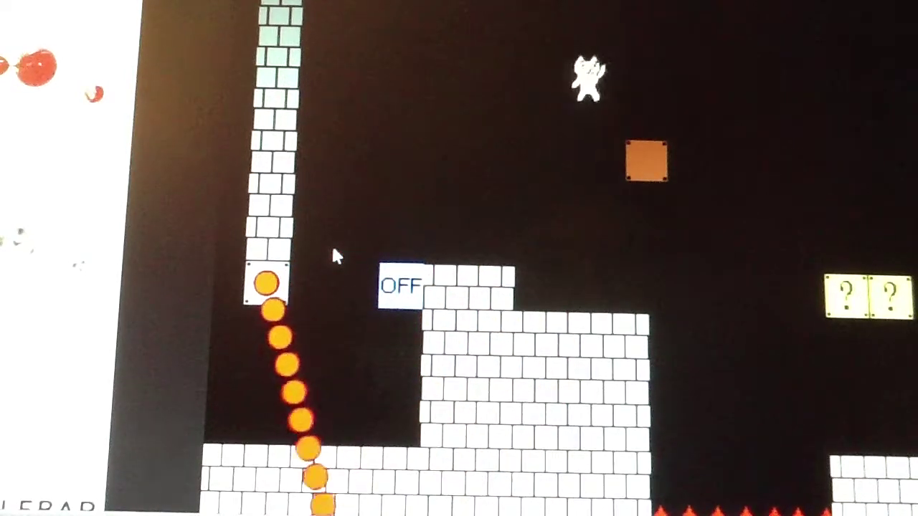
key(Right)
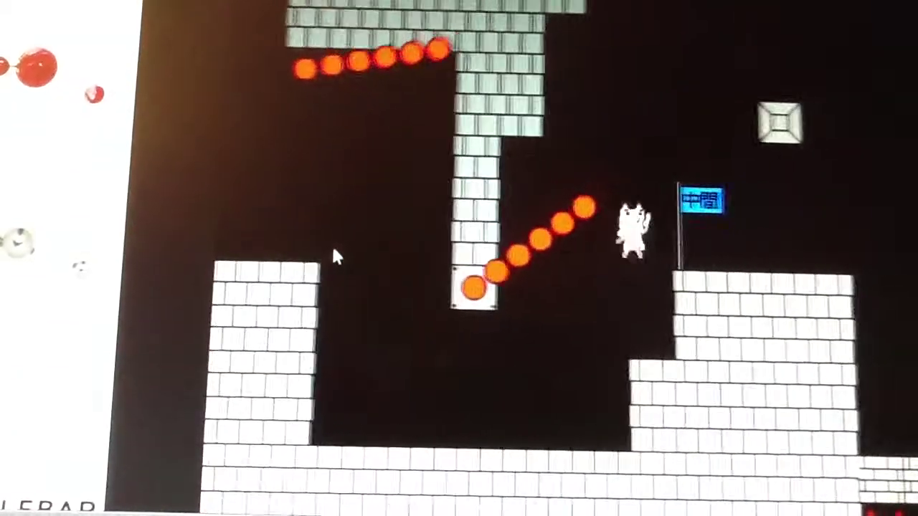
key(Right)
key(Right)
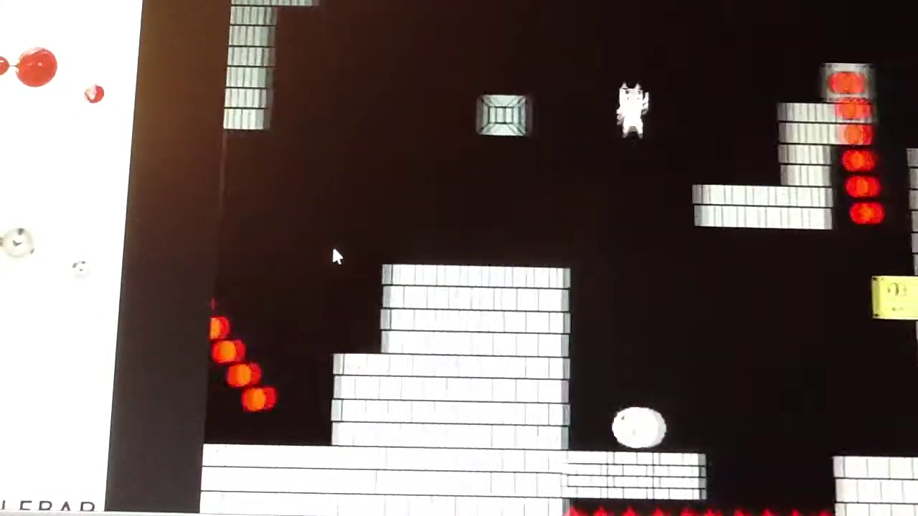
Step: Jump from the brick platform onto the upper castle platforms and run right across them
key(Up)
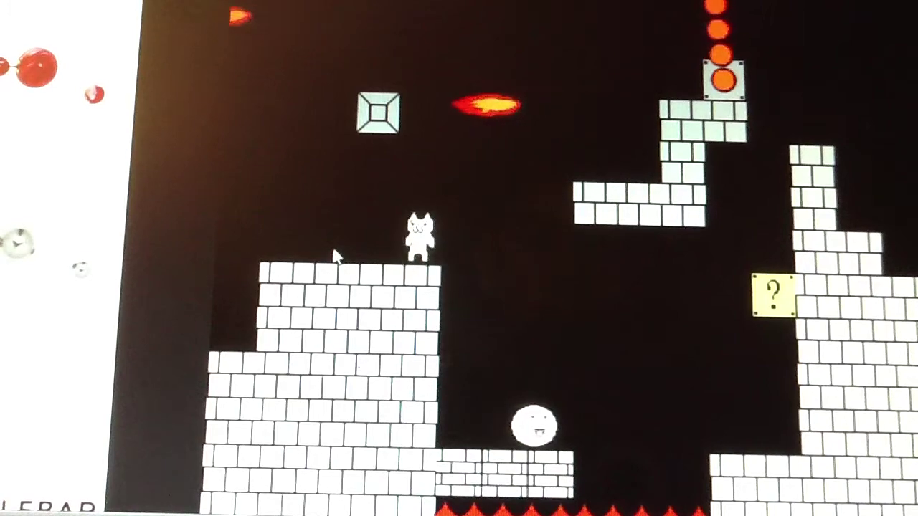
key(Up)
key(Right)
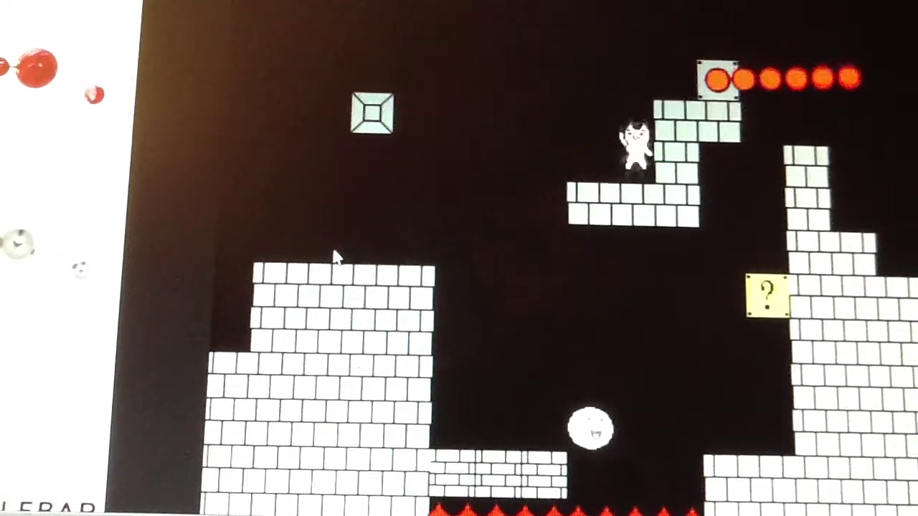
key(Up)
key(Right)
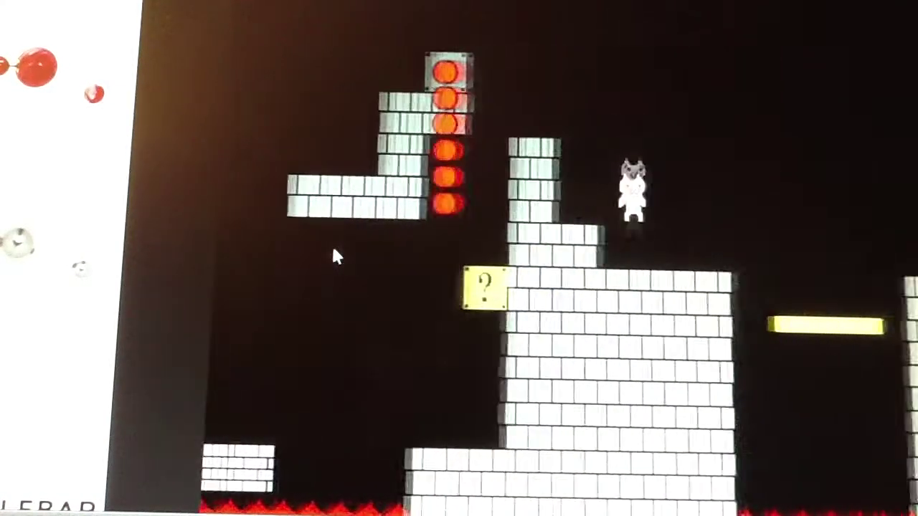
key(Up)
Step: Drop to the lower ledge, wait out the fire bar, then leap past it across the bricks
key(Left)
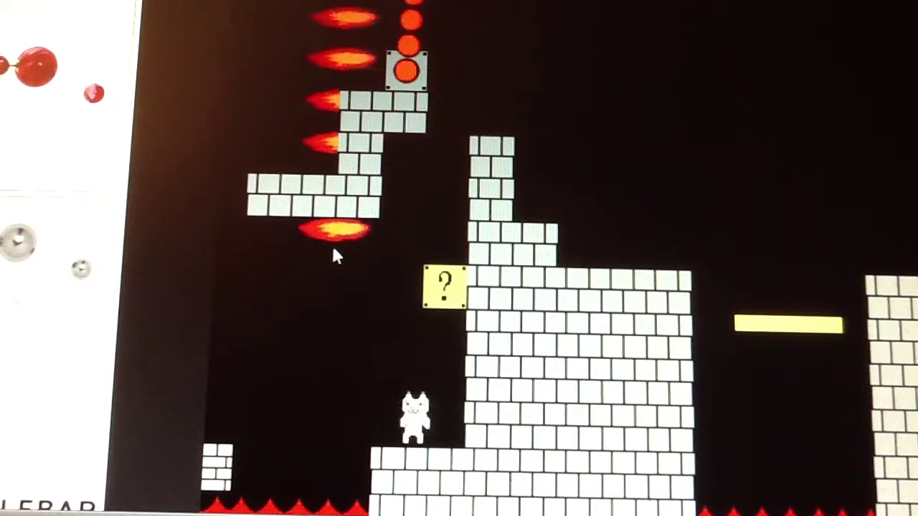
key(Left)
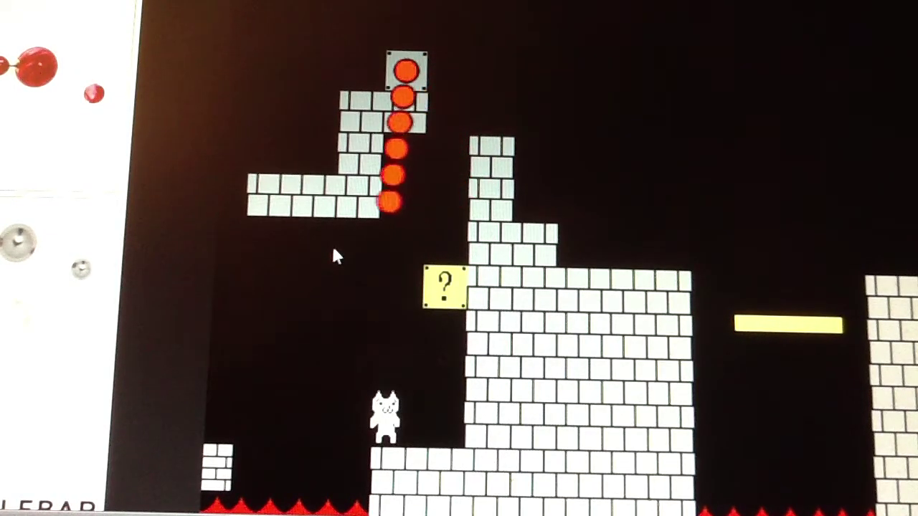
key(Up)
key(Up)
key(Right)
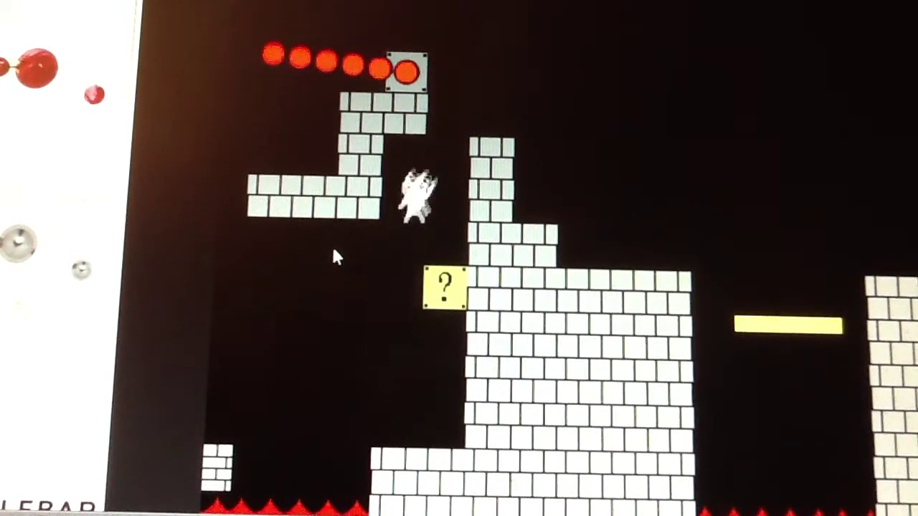
key(Right)
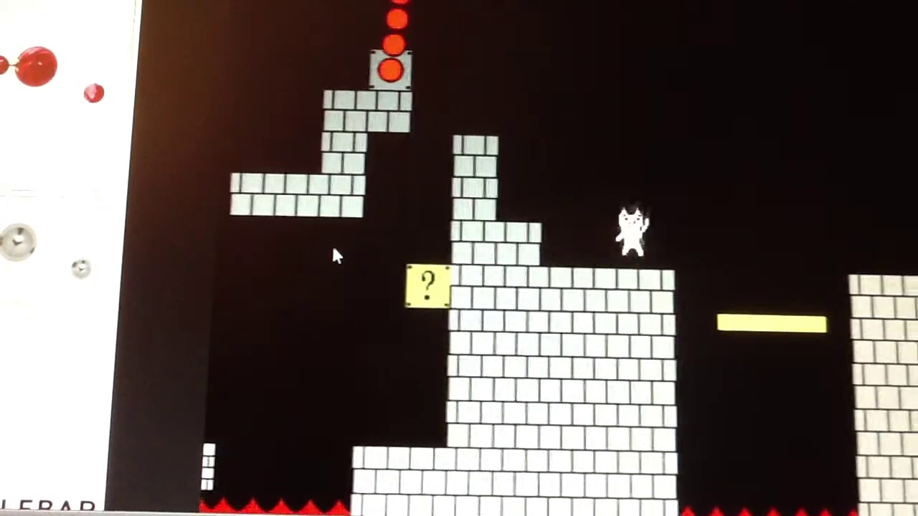
key(Up)
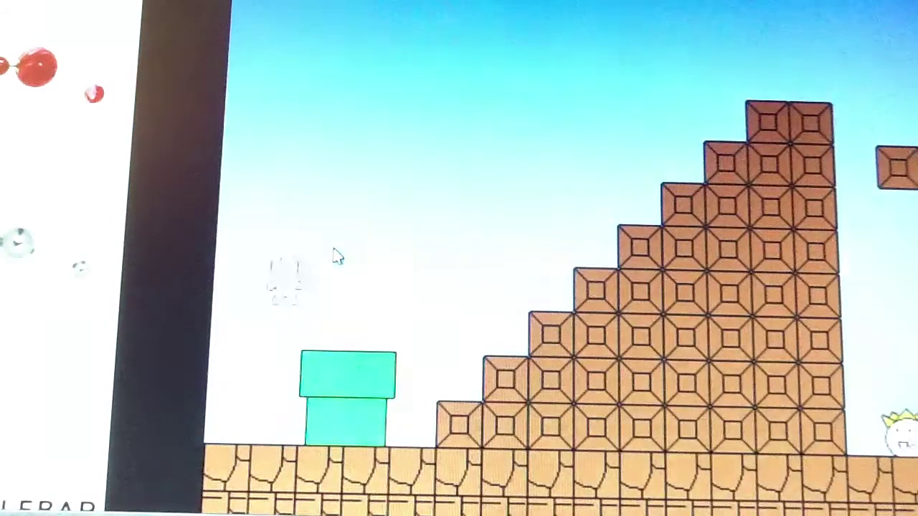
Step: After respawning by the green pipe, climb the brick staircase and jump onto the floating blocks
key(Up)
key(Right)
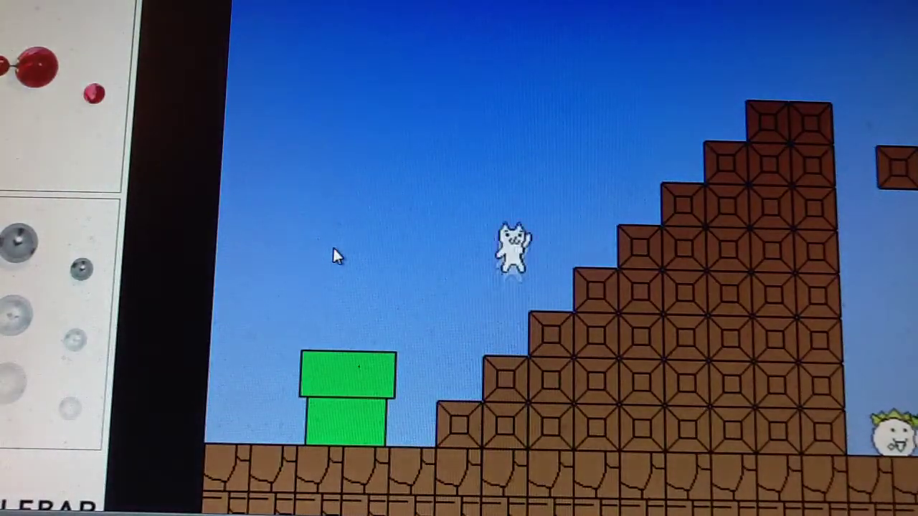
key(Up)
key(Right)
key(Up)
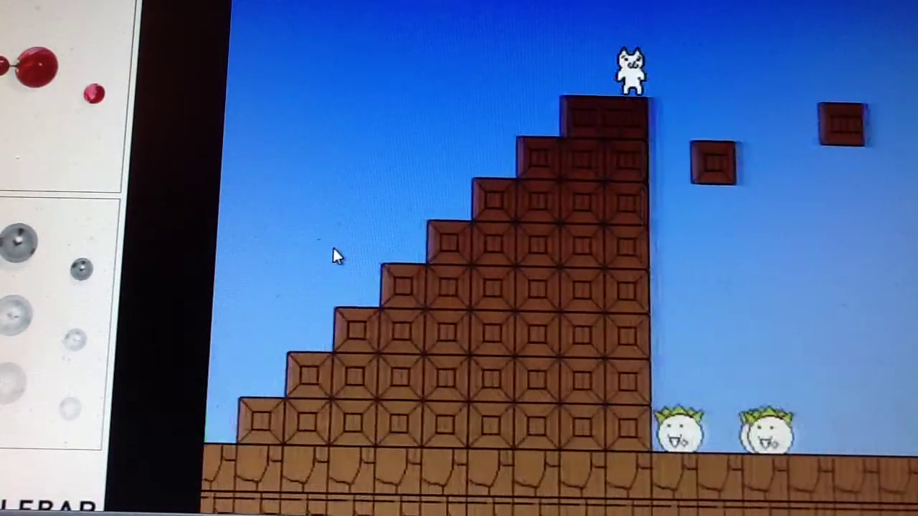
key(Right)
key(Up)
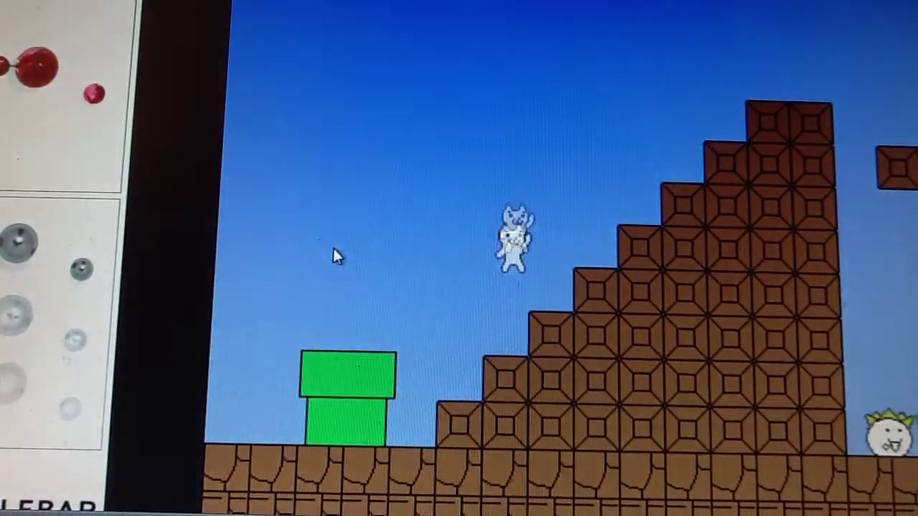
Step: Climb the staircase again, hop across the floating blocks, and leap onto the flagpole
key(Up)
key(Right)
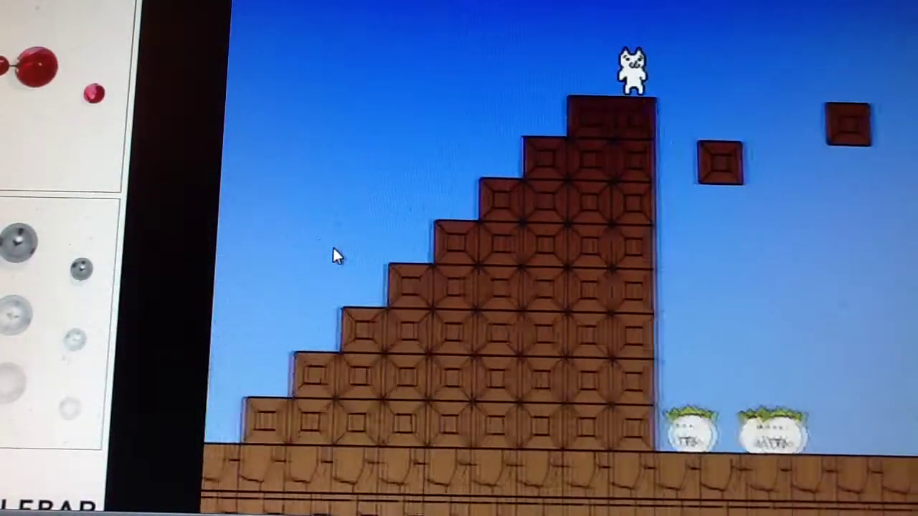
key(Up)
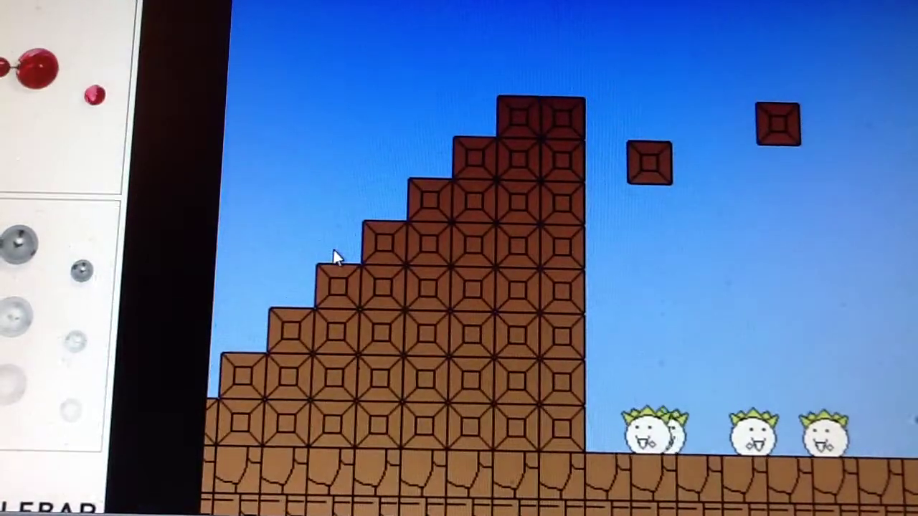
key(Right)
key(Up)
key(Right)
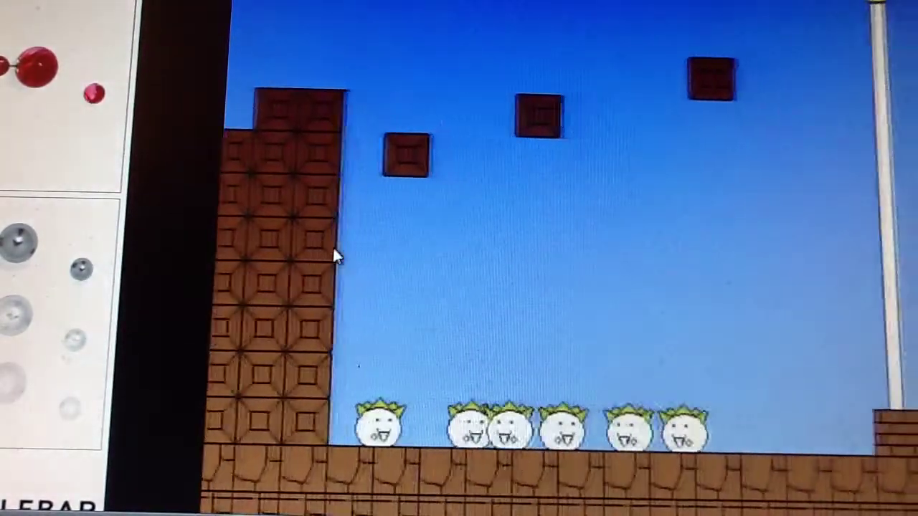
key(Up)
key(Right)
key(Up)
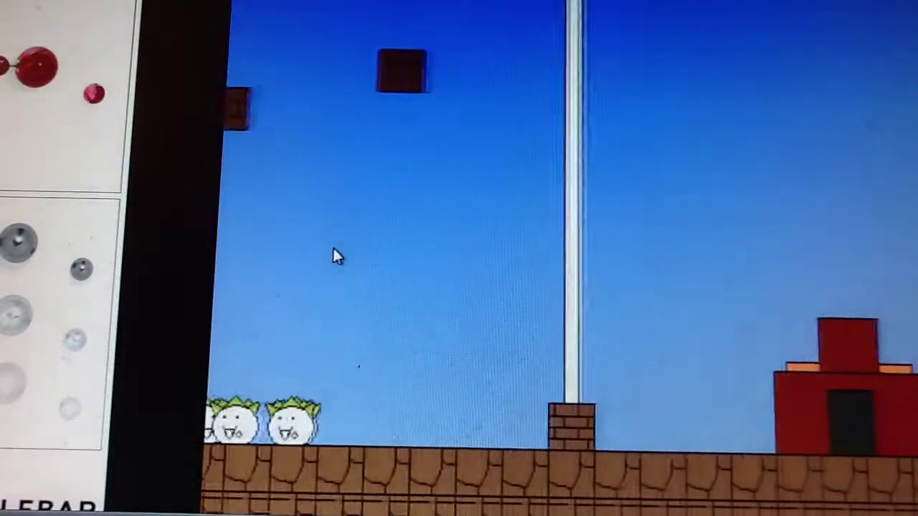